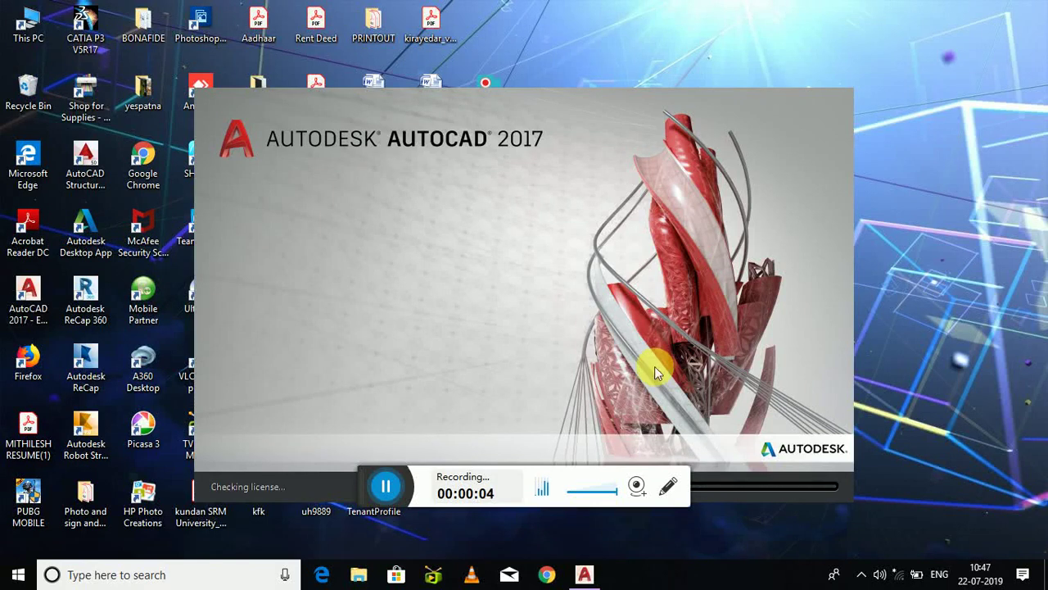
- Launch AutoCAD 2017 and wait for its Start page to finish loading
left_click_drag(371, 507, 626, 581)
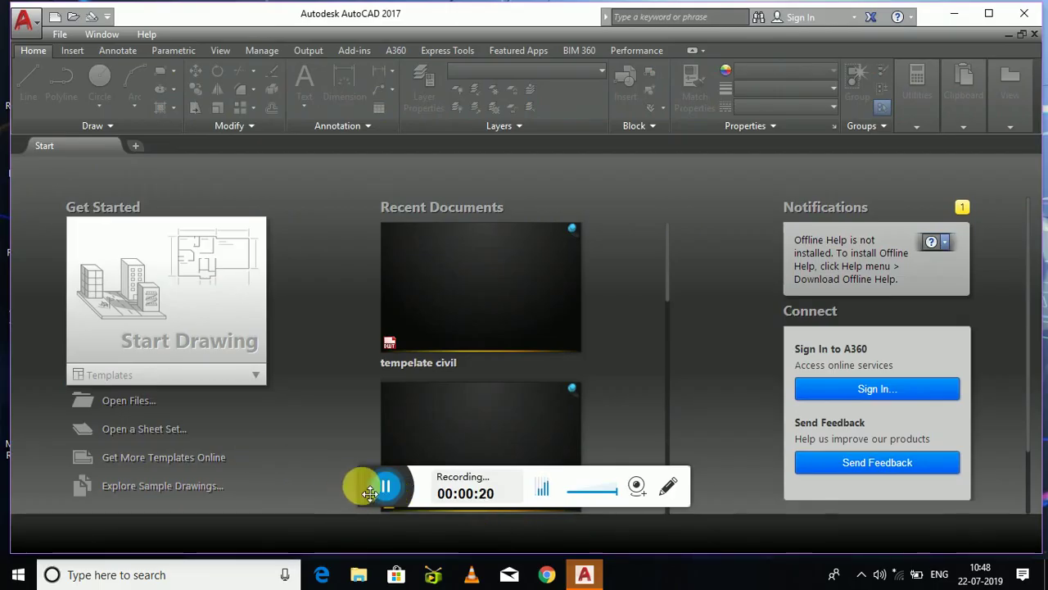
left_click_drag(370, 492, 715, 537)
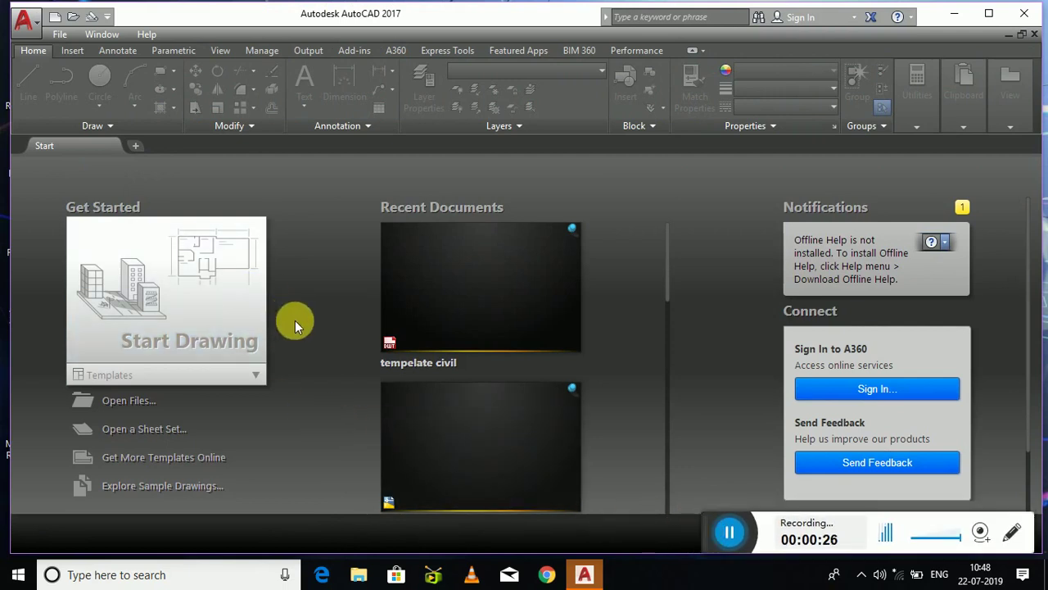
- Preview several templates, then open a new drawing from the Drawing3 template
left_click(54, 18)
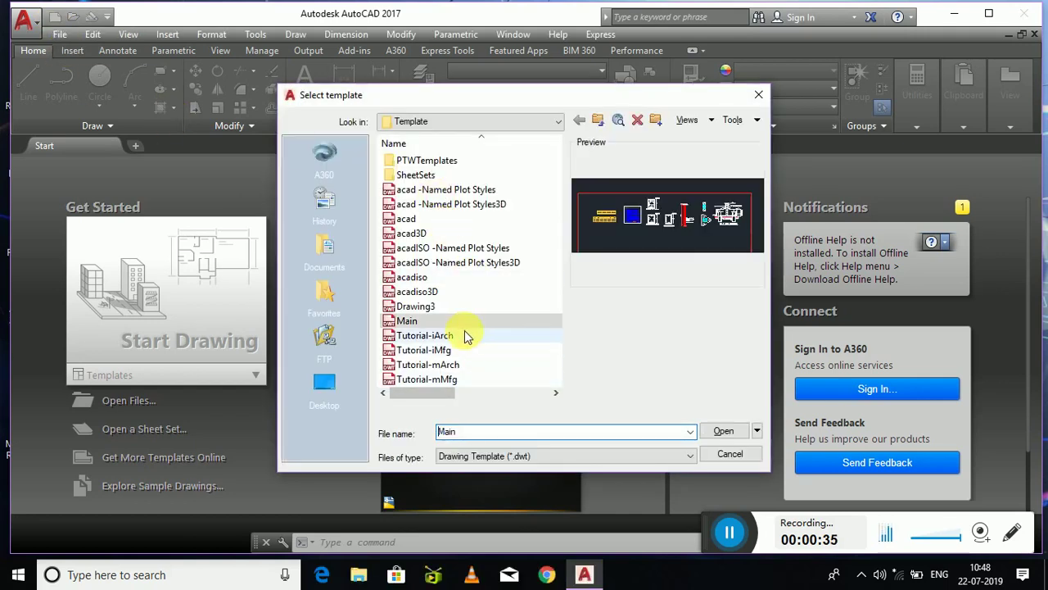
left_click(434, 336)
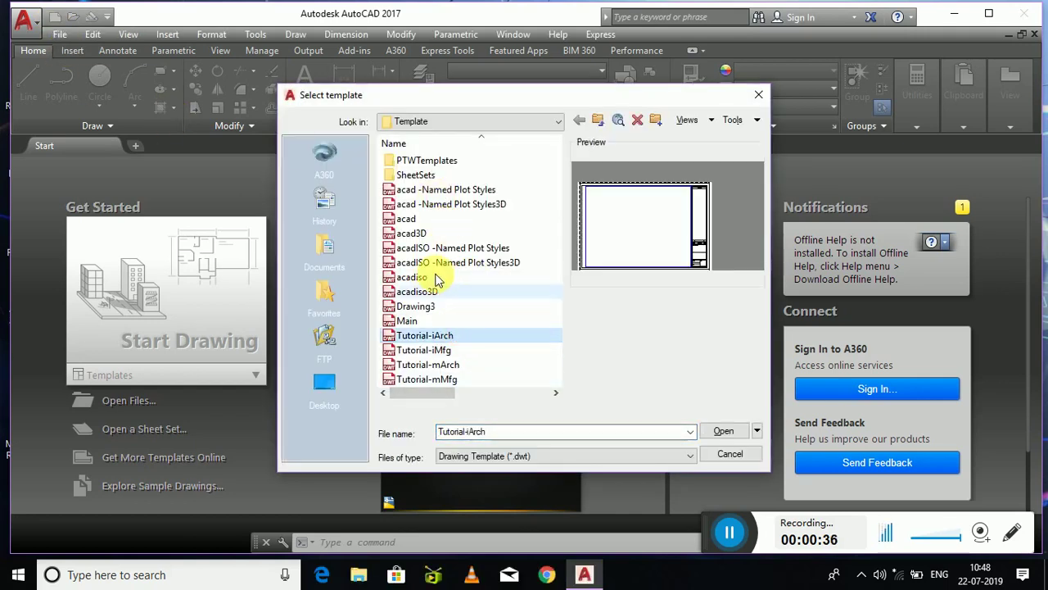
left_click(418, 189)
left_click(448, 248)
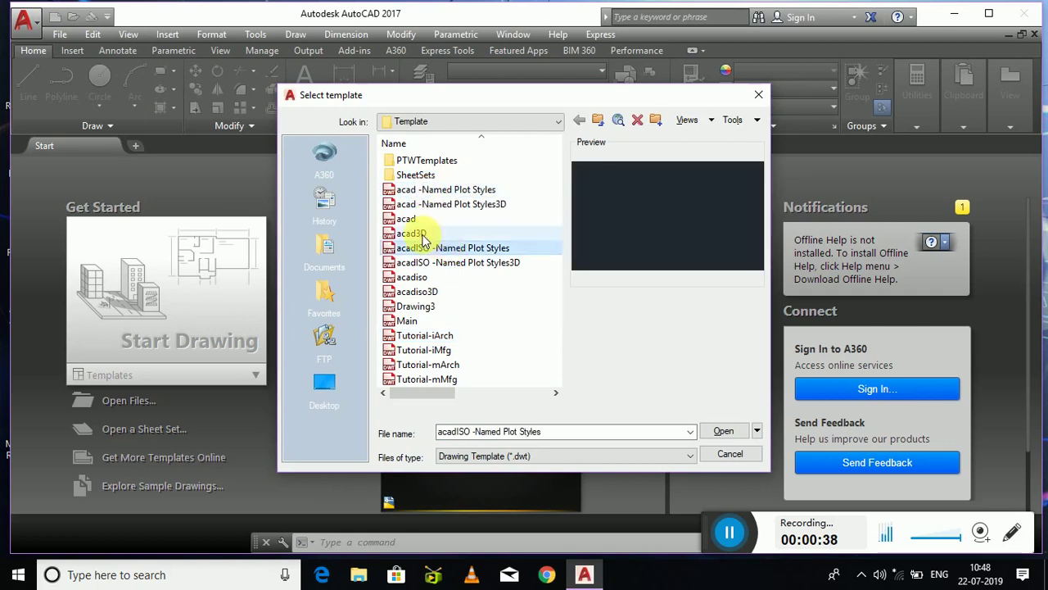
left_click(413, 233)
left_click(410, 205)
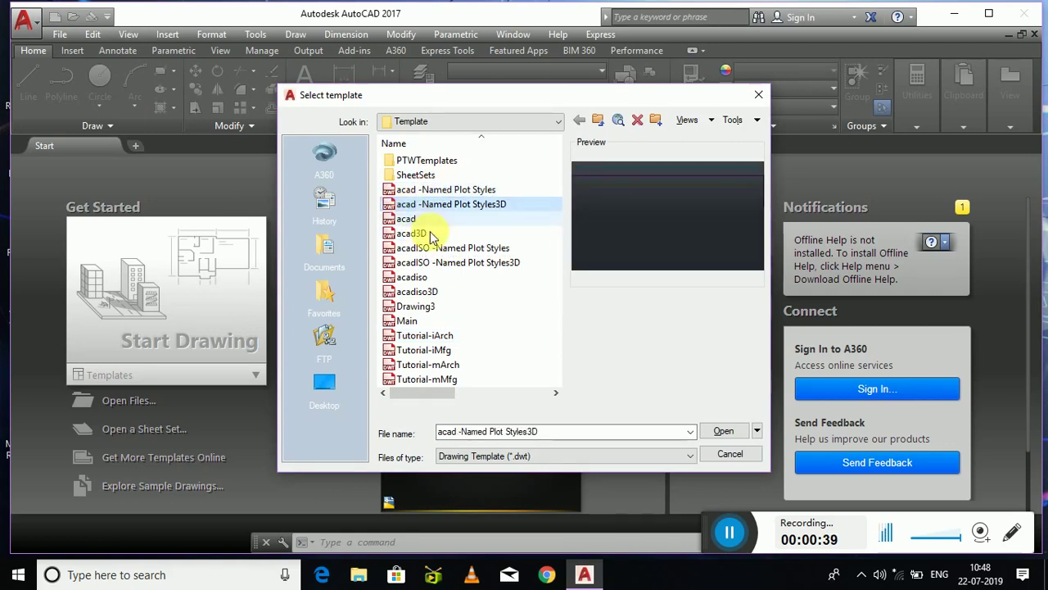
left_click(417, 307)
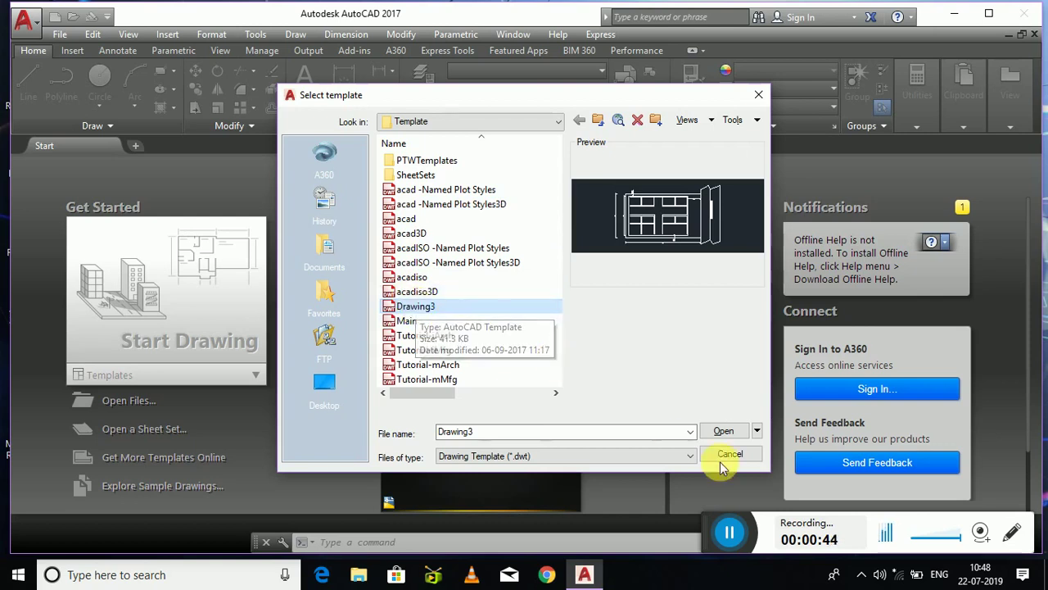
left_click(715, 435)
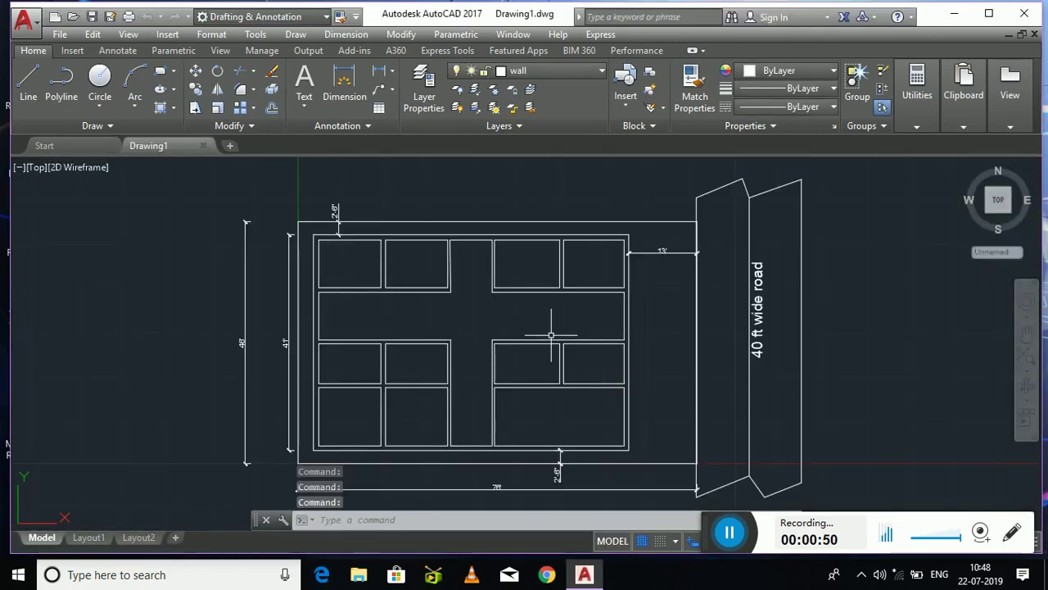
- Zoom out until the whole floor plan sits small in the middle of the view
scroll(551, 335, "down", 2)
scroll(546, 334, "down", 2)
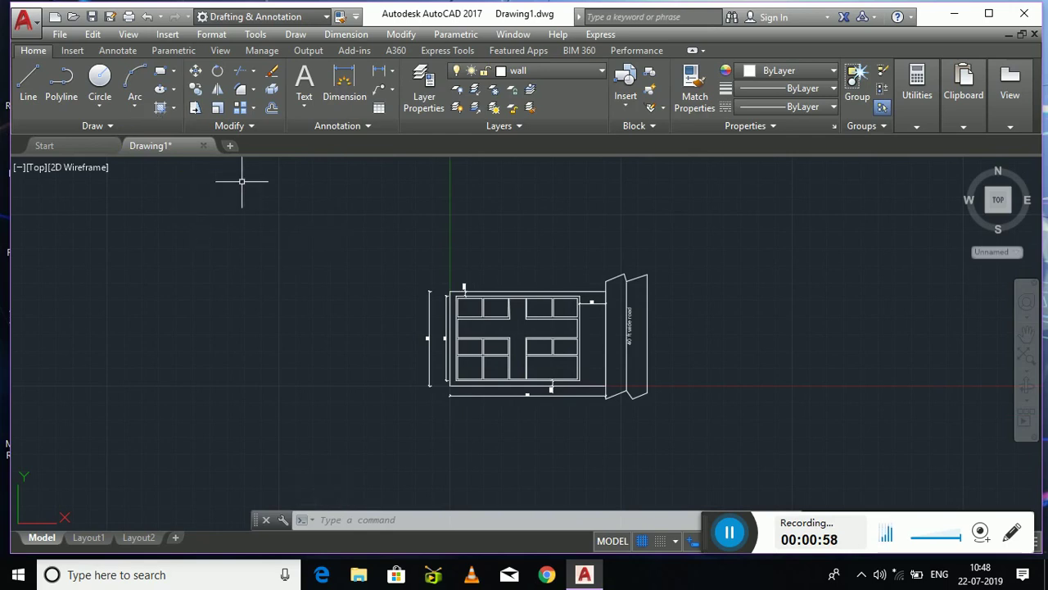
- Draw one long straight line in the empty space left of the floor plan
left_click(29, 82)
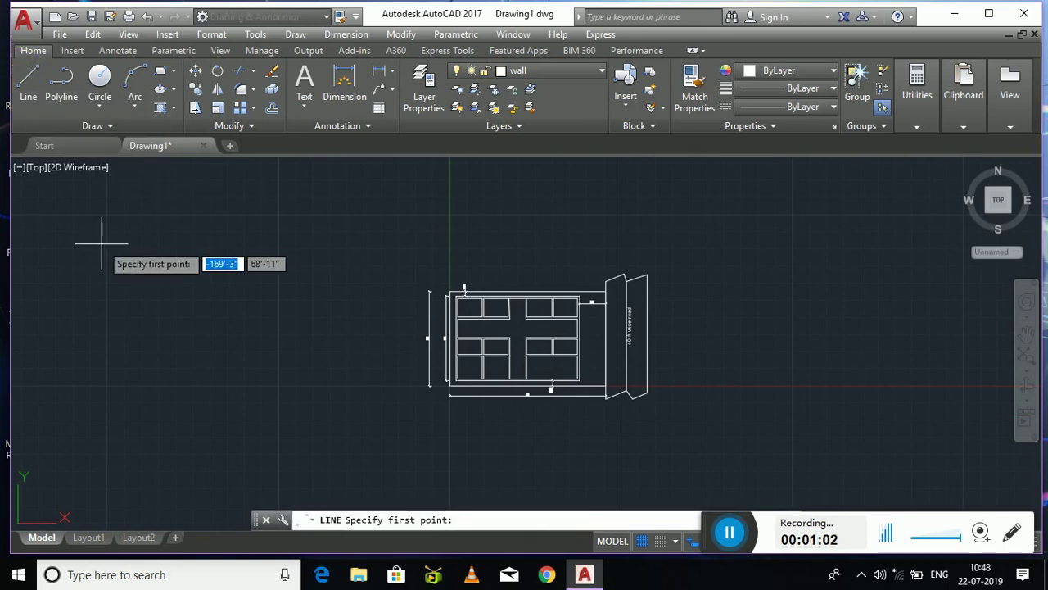
left_click(106, 270)
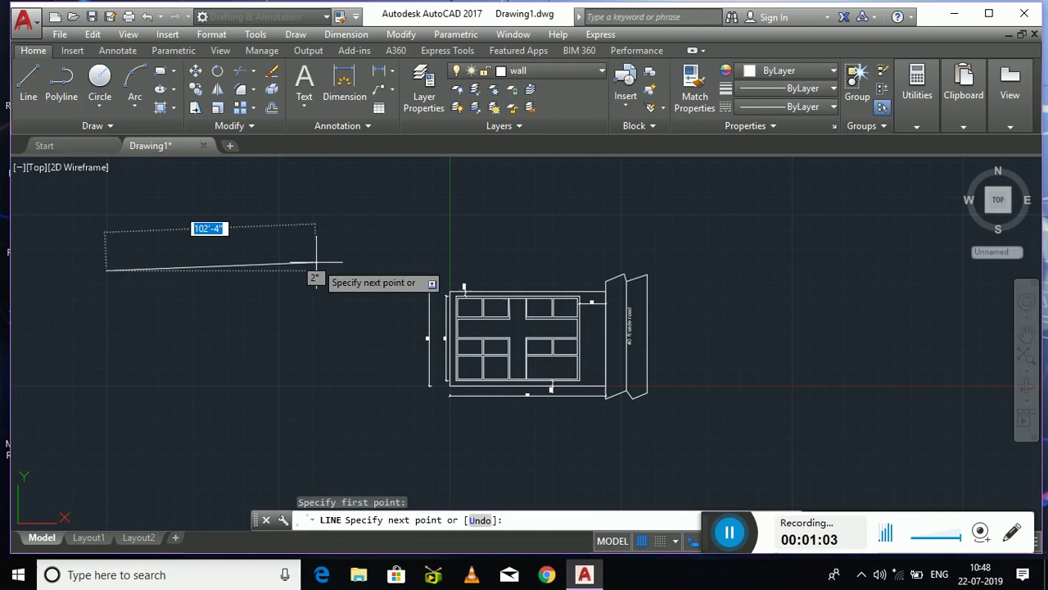
left_click(360, 275)
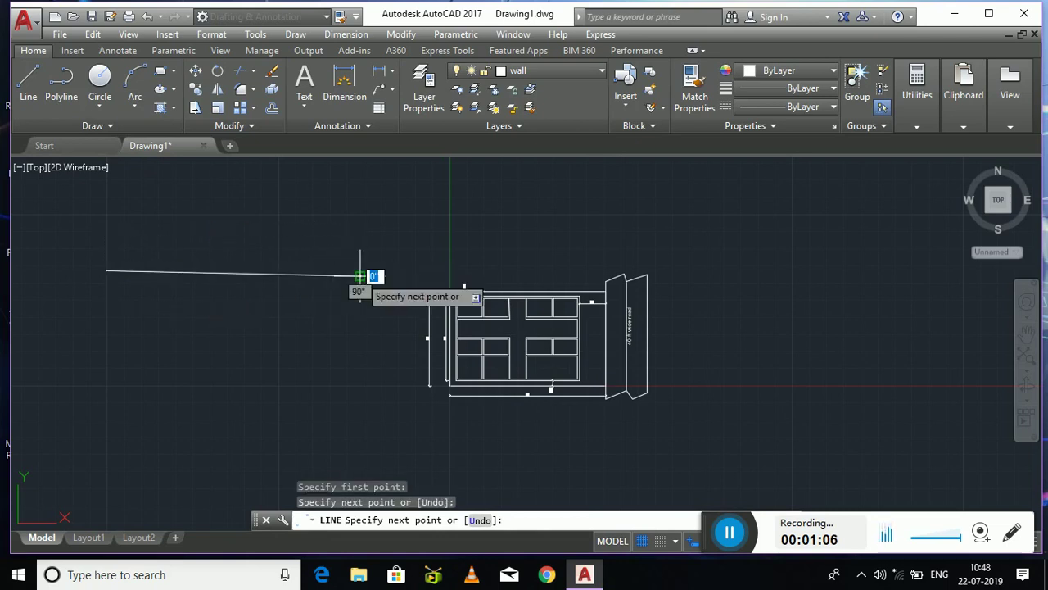
key("Escape")
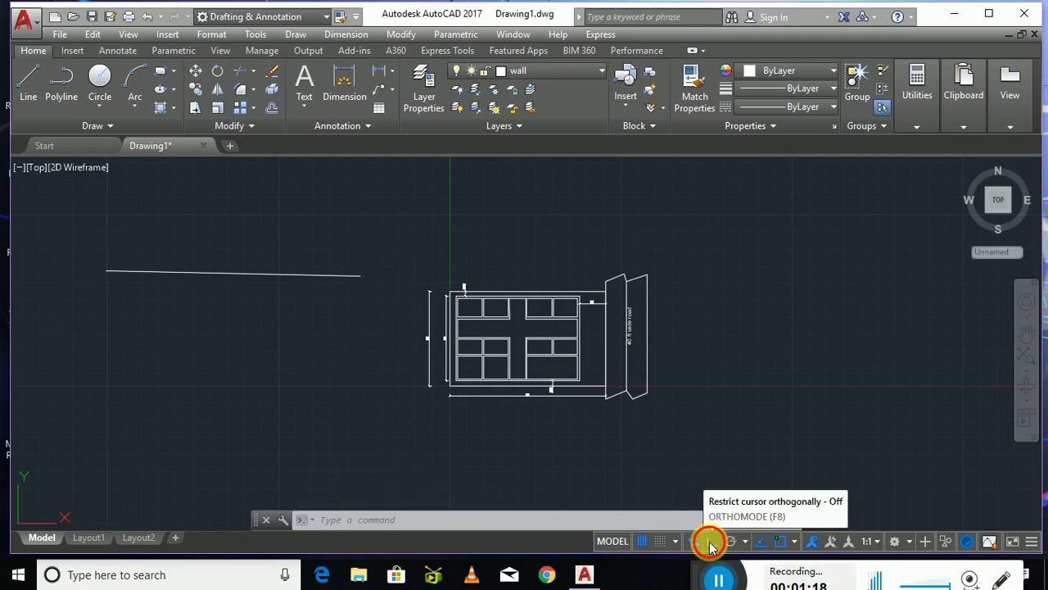
- Draw a zigzag of five connected slanted lines below it
left_click(21, 82)
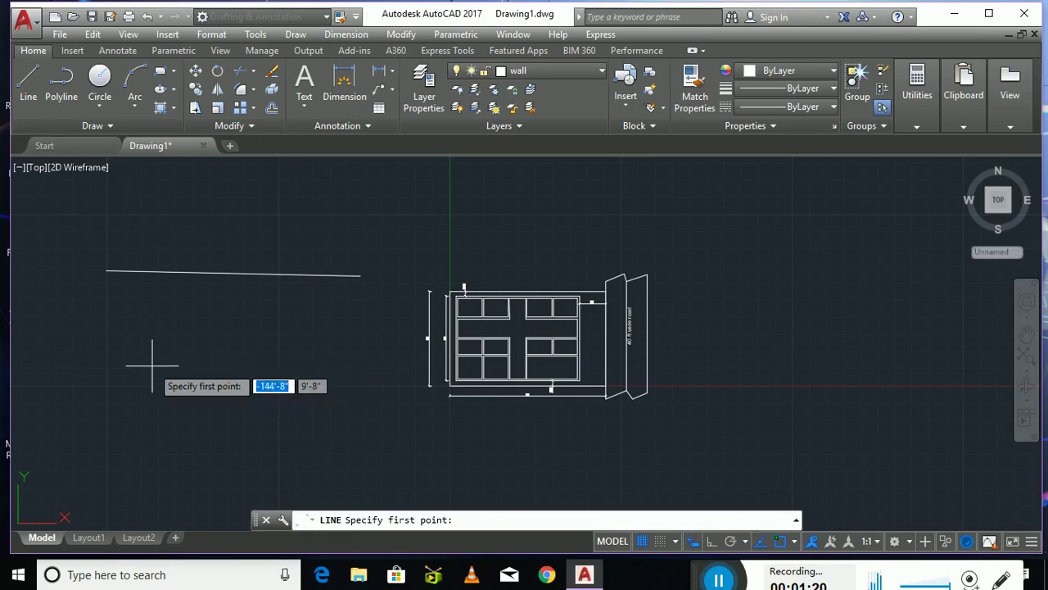
left_click(152, 366)
left_click(393, 366)
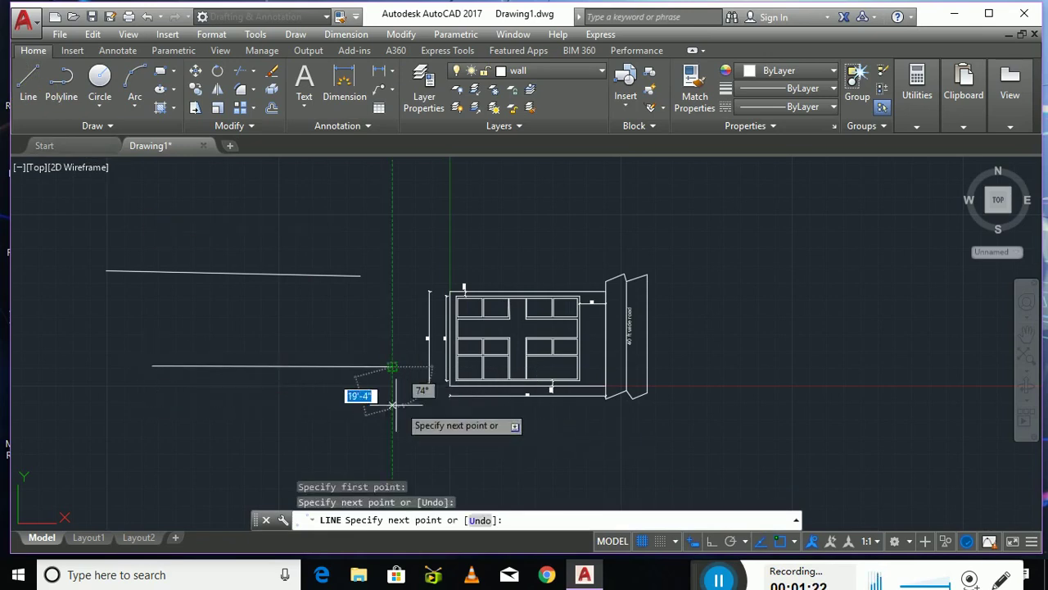
left_click(379, 401)
left_click(219, 390)
left_click(179, 421)
left_click(353, 434)
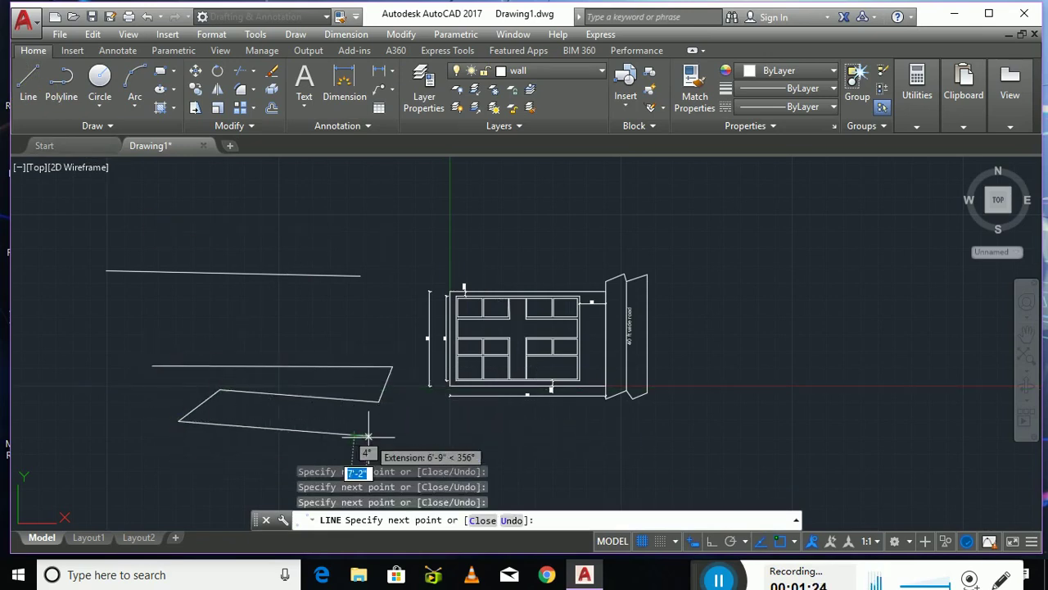
key("Escape")
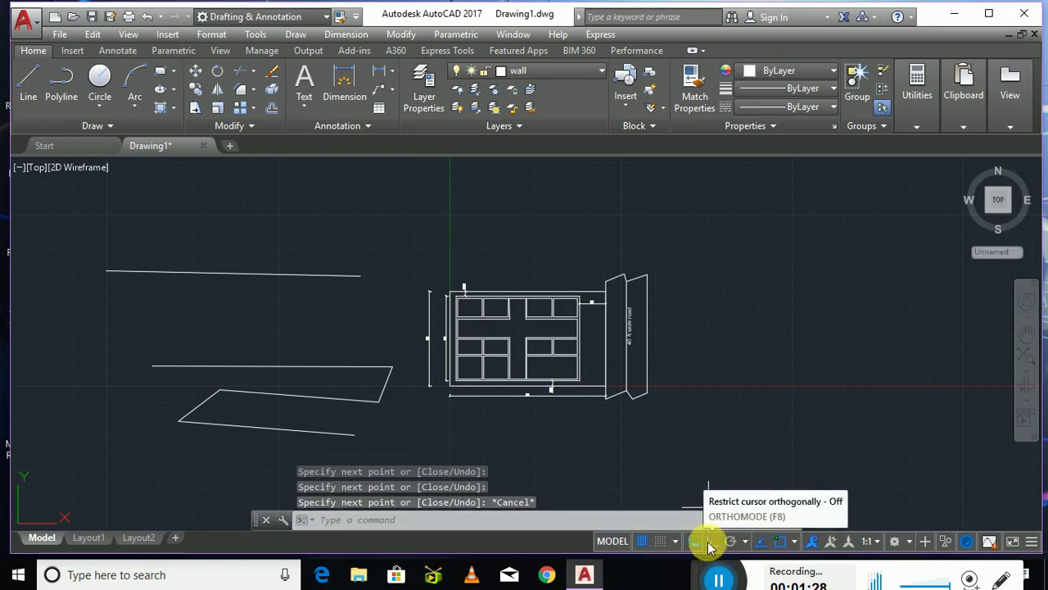
- Turn on Ortho and draw the outline's top edge and right side
left_click(709, 543)
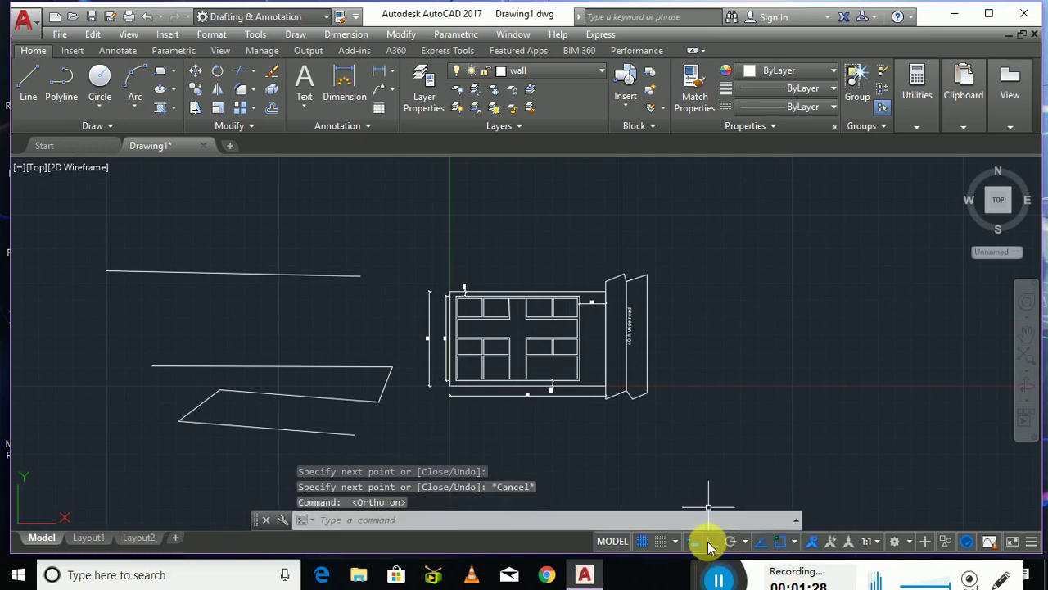
left_click(22, 86)
left_click(341, 238)
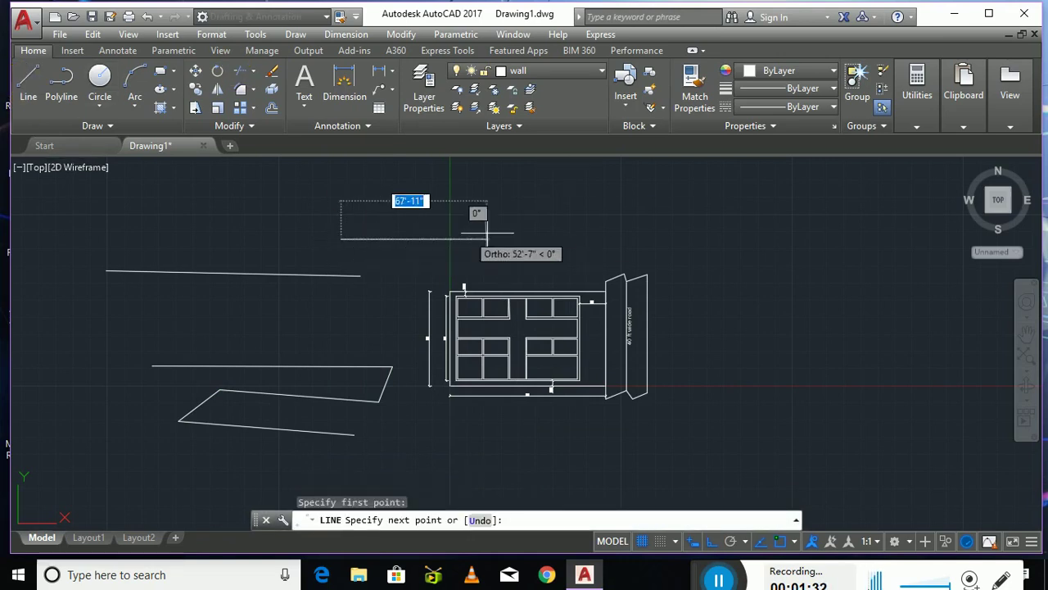
left_click(581, 238)
left_click(859, 239)
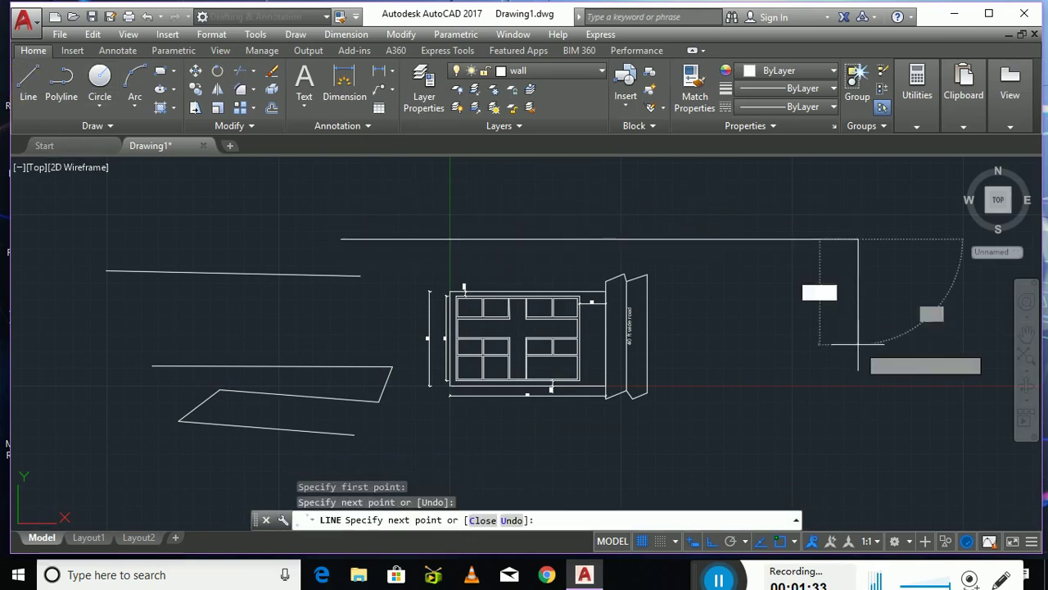
left_click(859, 445)
- Complete the outline's notched bottom edge running back toward the floor plan
left_click(752, 444)
left_click(752, 294)
left_click(687, 293)
left_click(687, 445)
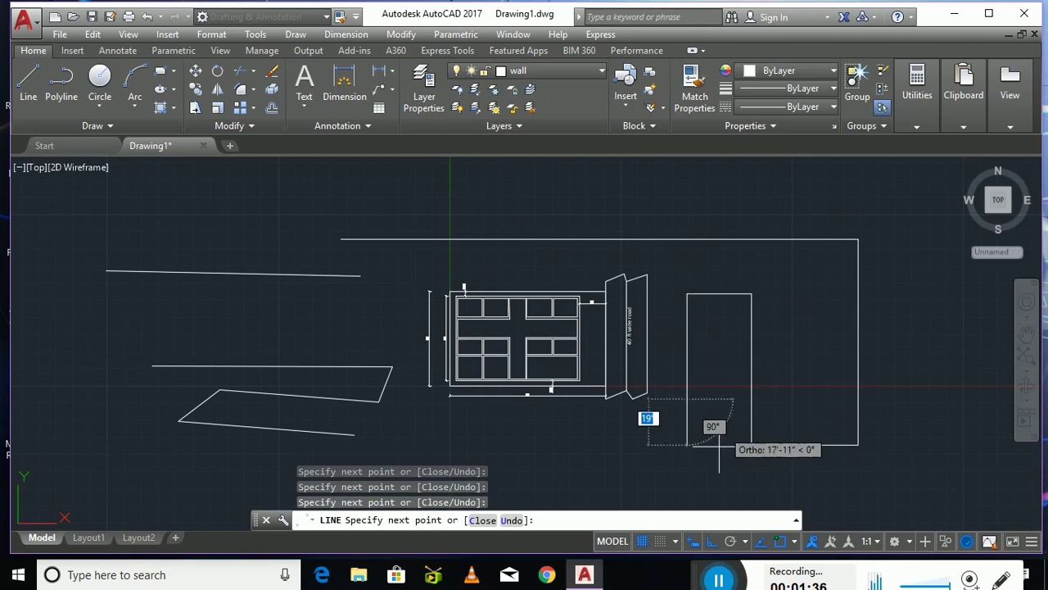
left_click(512, 448)
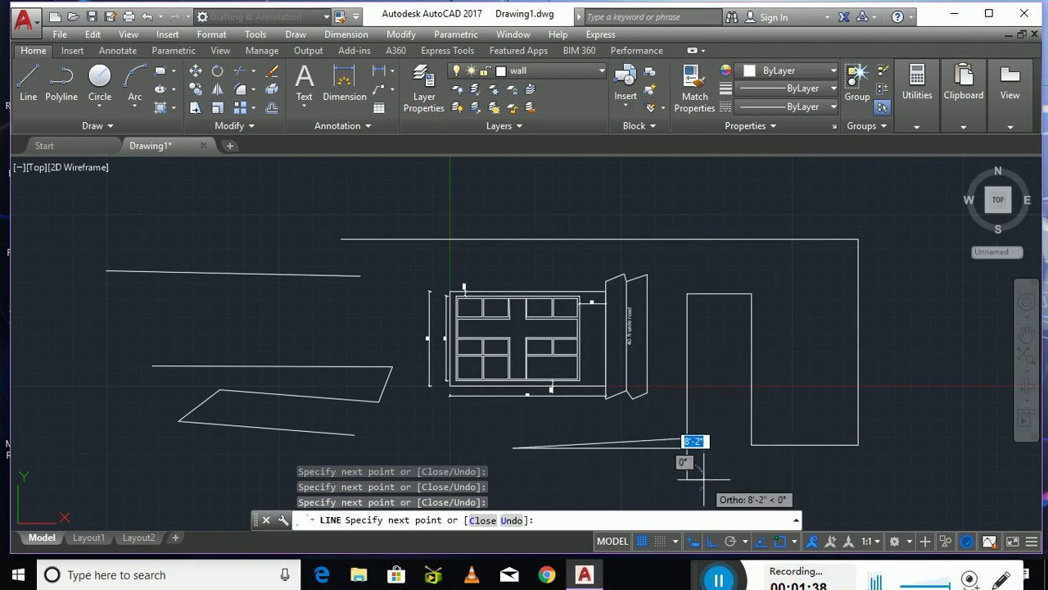
key("Escape")
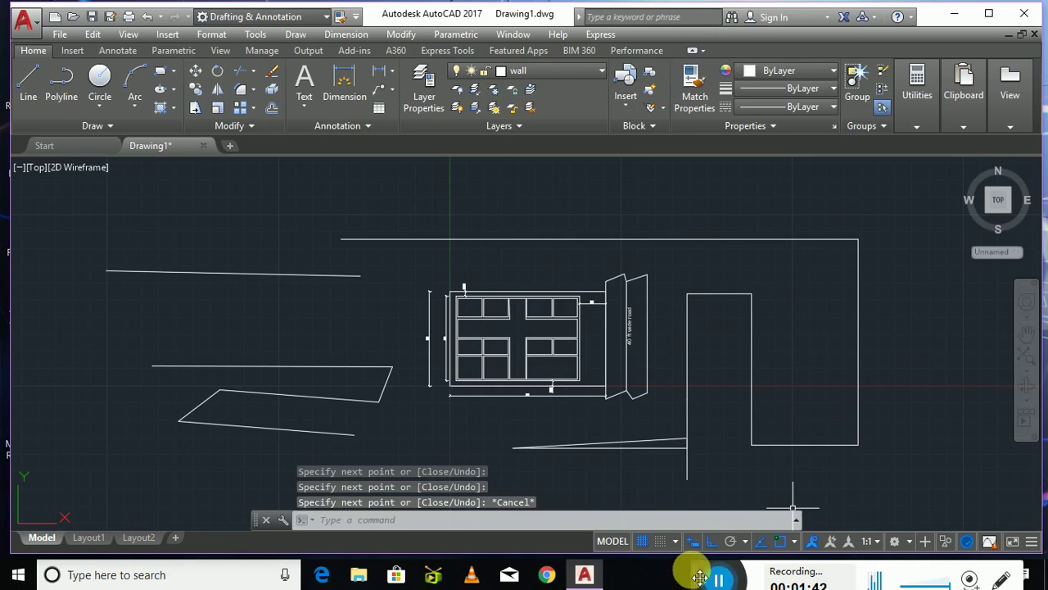
left_click(713, 545)
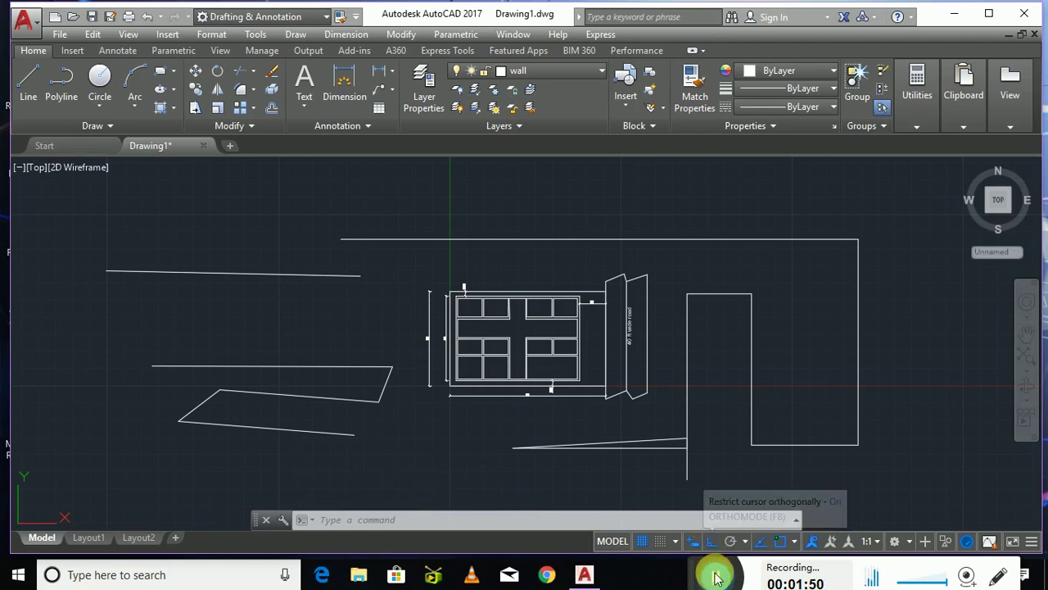
mouse_move(711, 571)
left_mouse_down()
mouse_move(346, 488)
mouse_move(614, 582)
left_mouse_up()
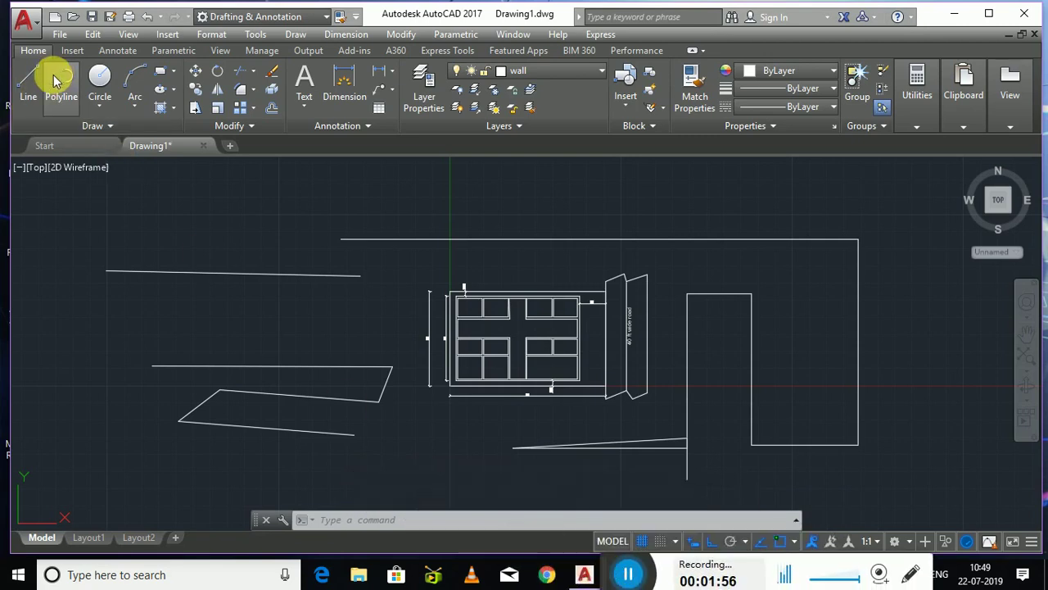
- Start a polyline at upper left with corners dipping down toward the floor plan
left_click(218, 181)
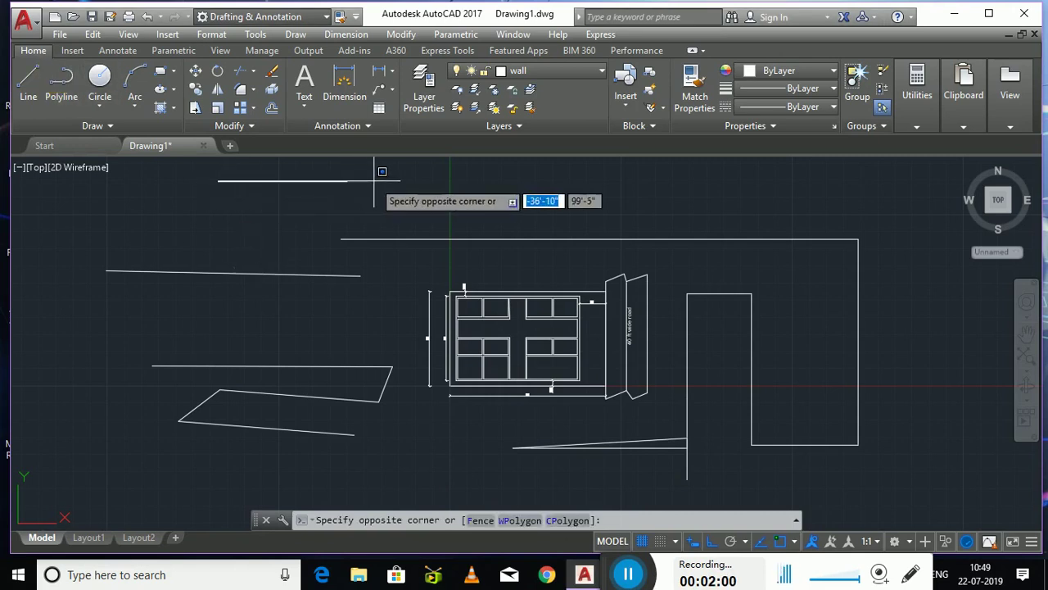
left_click(374, 180)
left_click(61, 82)
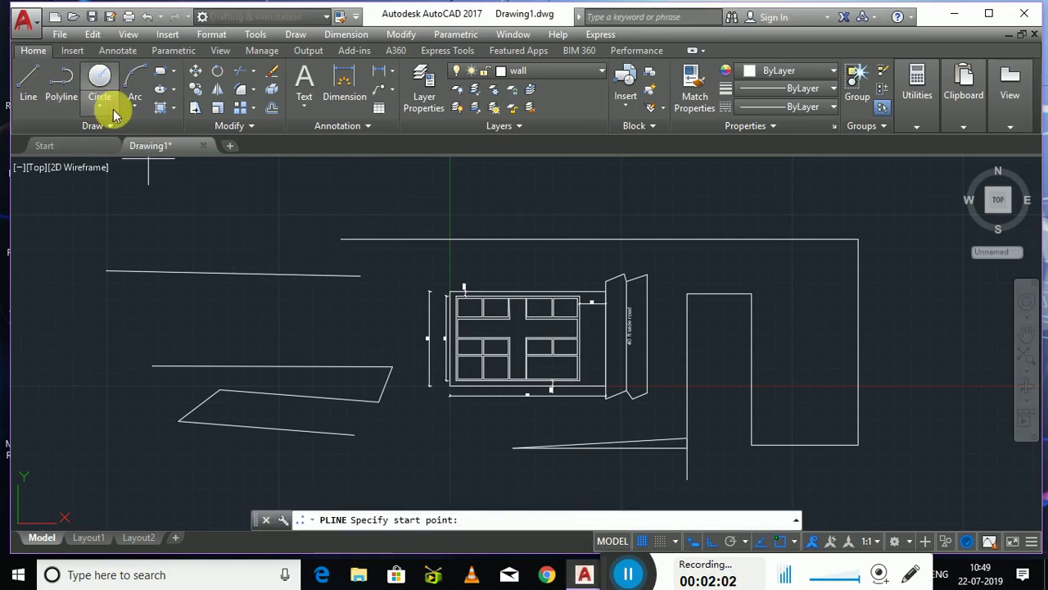
left_click(249, 216)
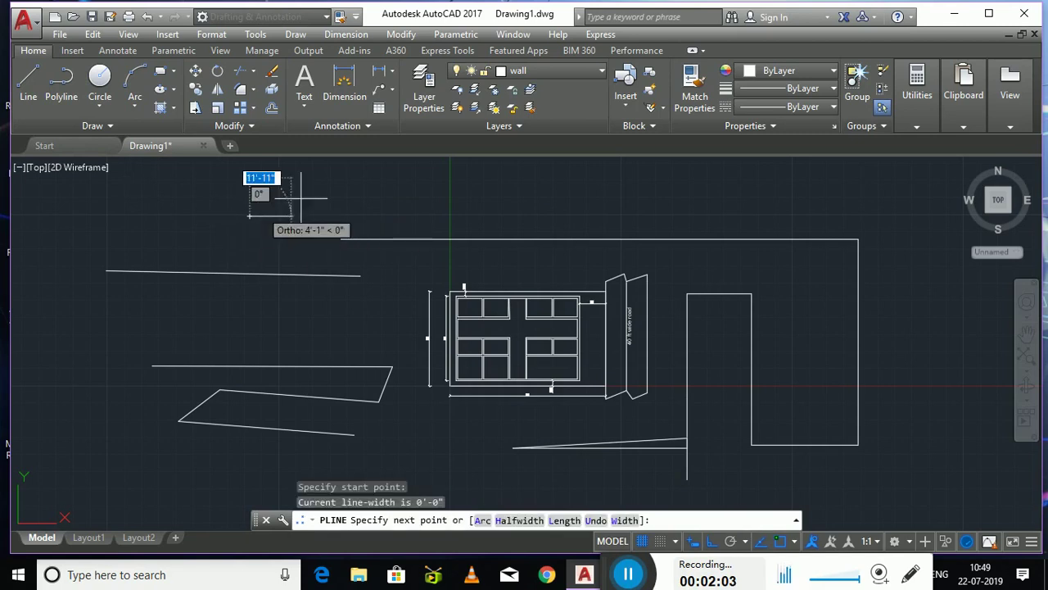
left_click(534, 222)
left_click(451, 291)
left_click(378, 291)
- Extend the polyline far right across the top and down to the right, then end it
left_click(364, 216)
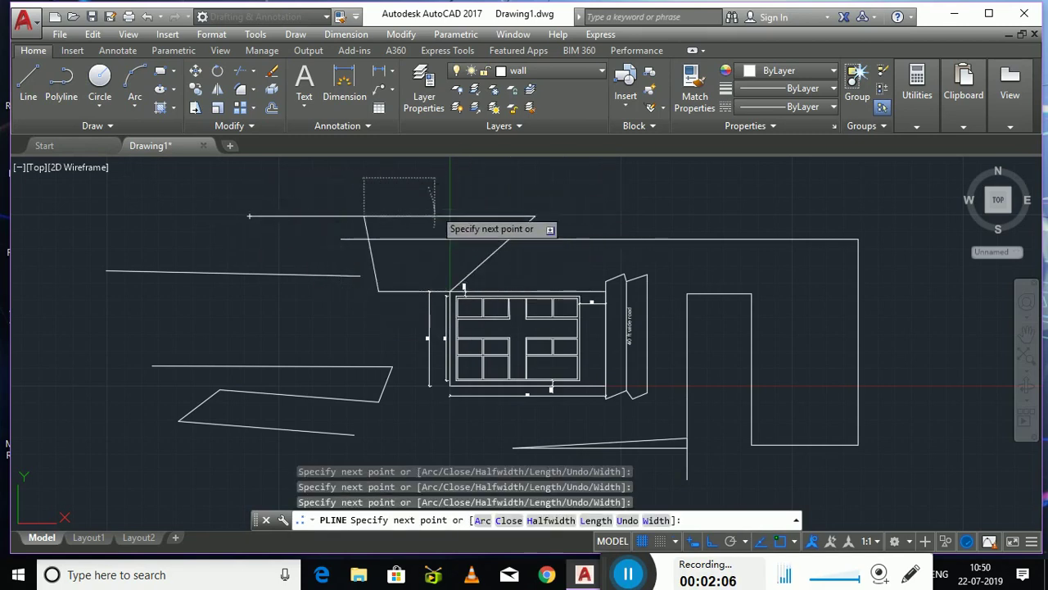
left_click(787, 219)
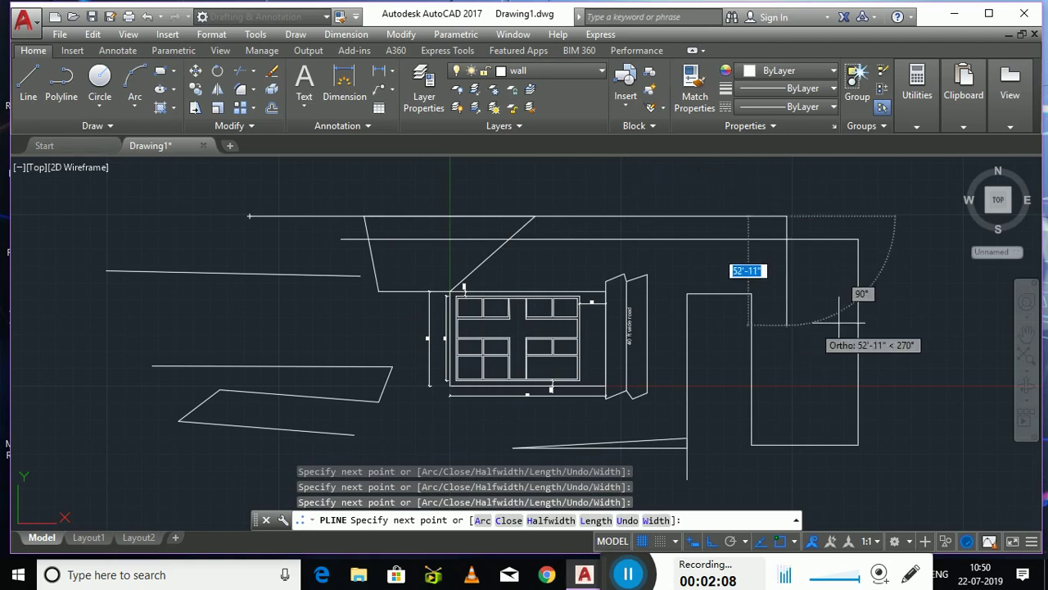
left_click(838, 323)
left_click(898, 336)
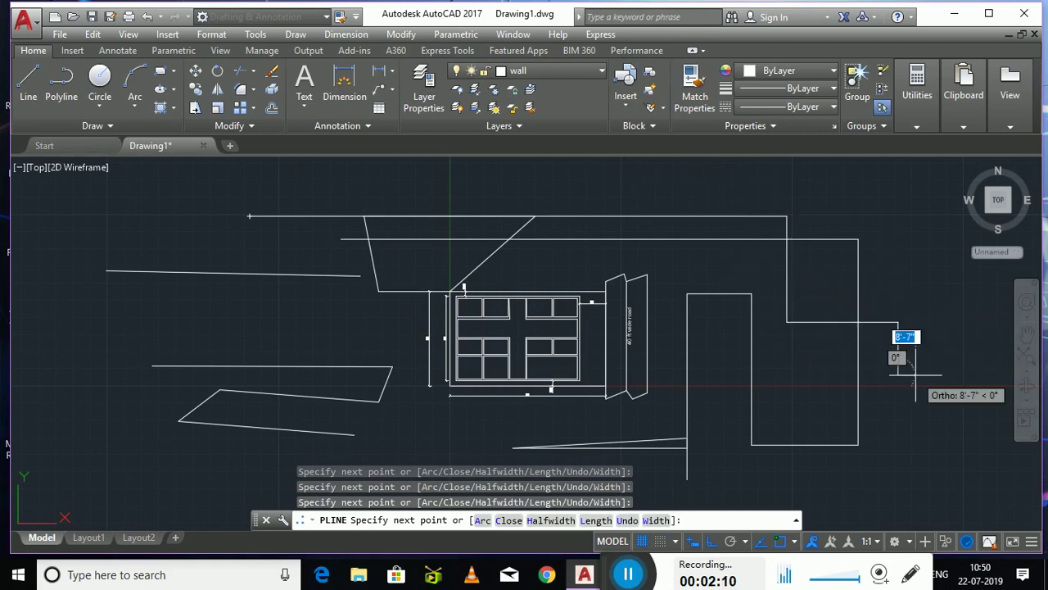
key("Escape")
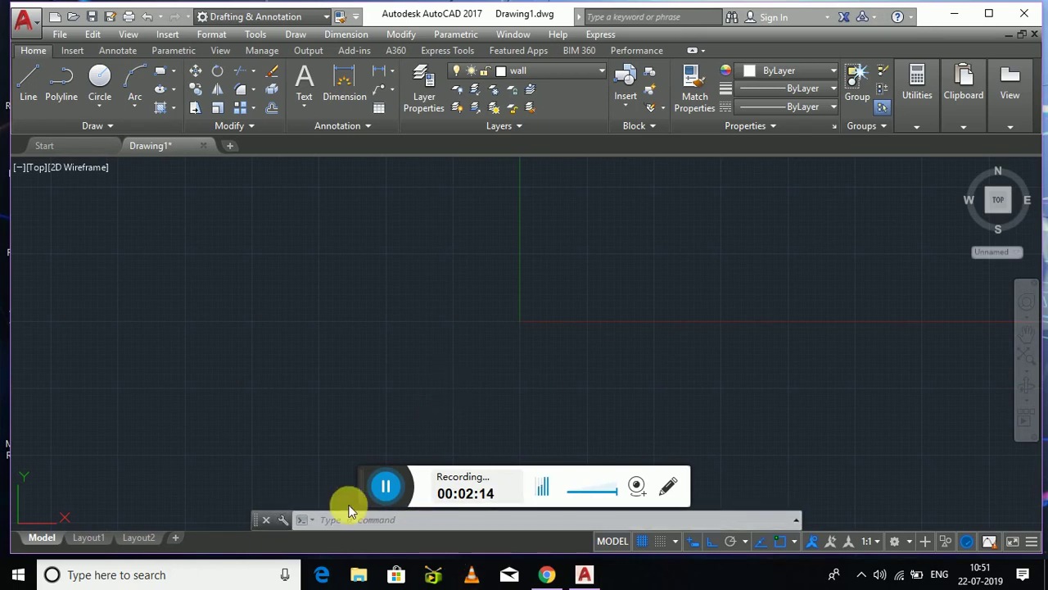
- Draw a large circle of radius about 121'-11" near the middle of the drawing
left_click_drag(363, 492, 626, 585)
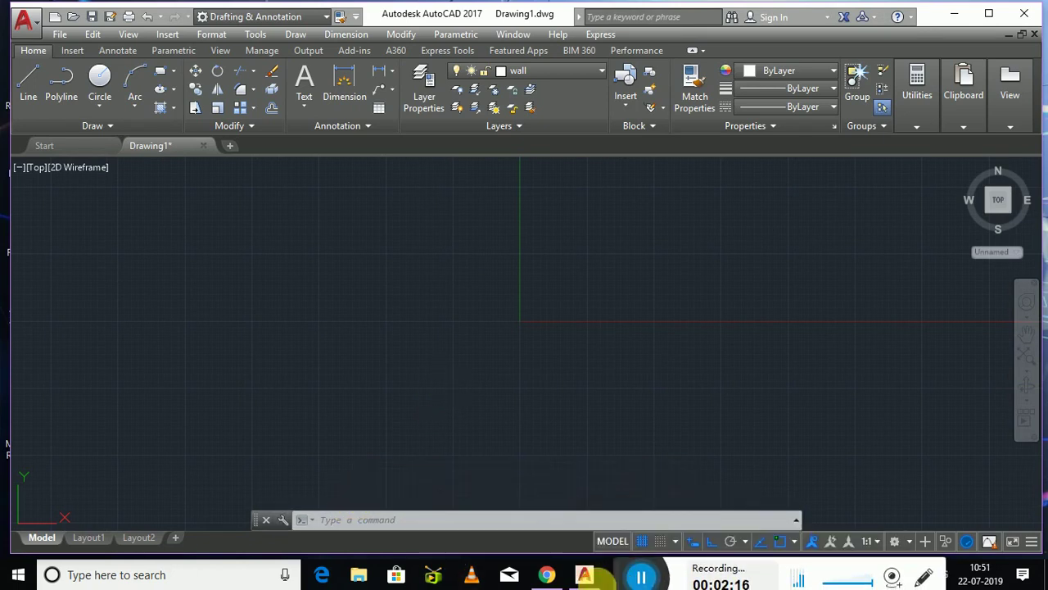
left_click(494, 332)
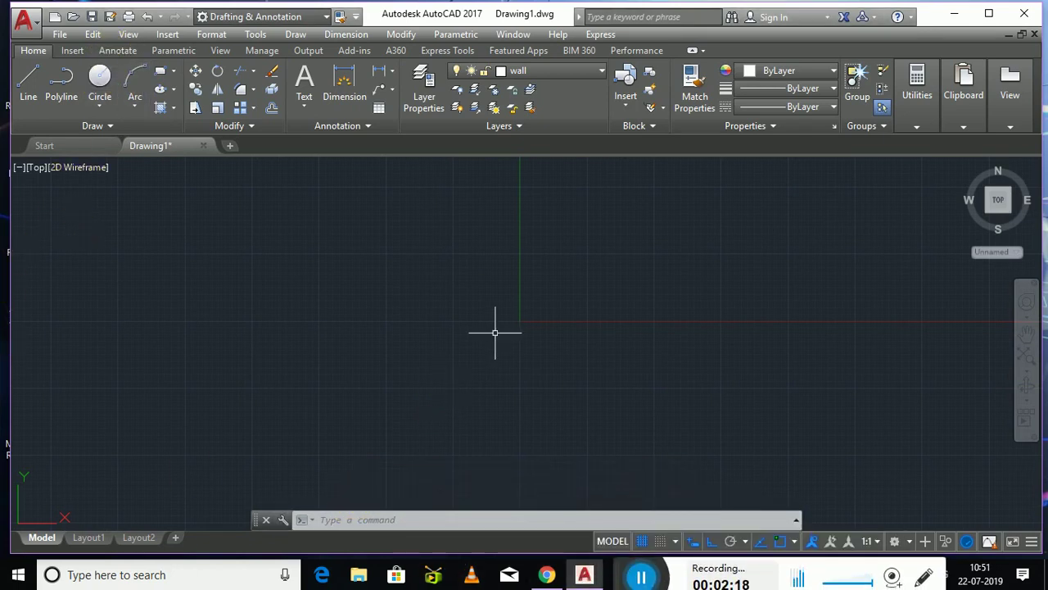
left_click(499, 318)
left_click(632, 450)
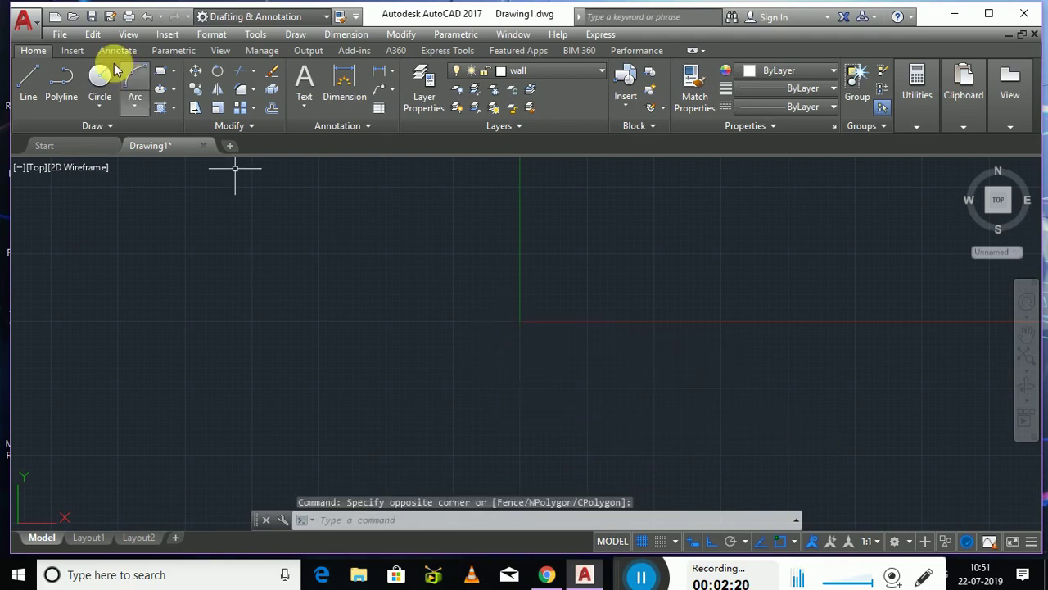
left_click(100, 82)
left_click(488, 279)
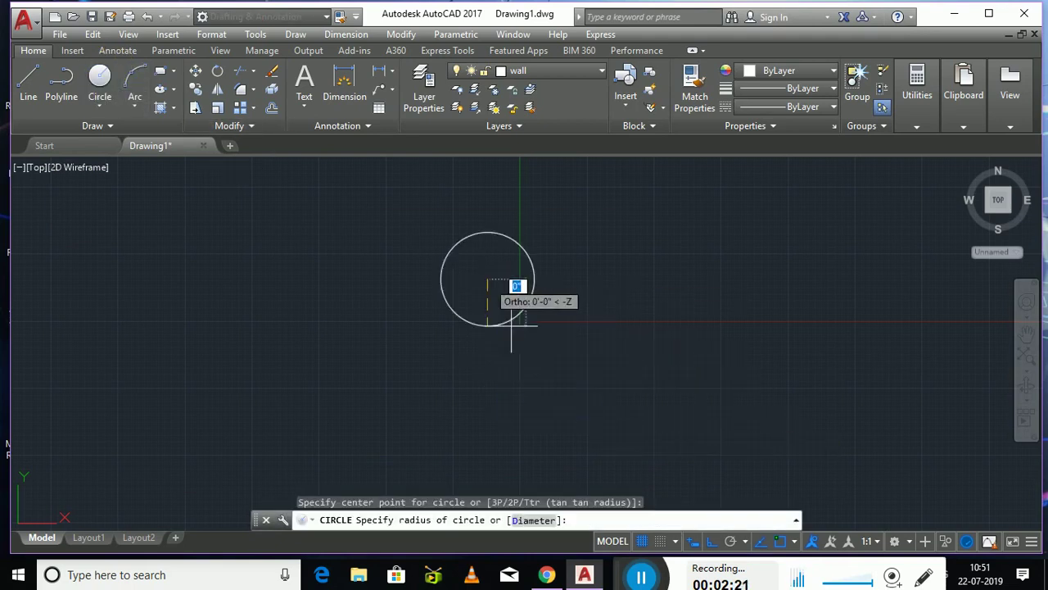
left_click(595, 372)
left_click(680, 360)
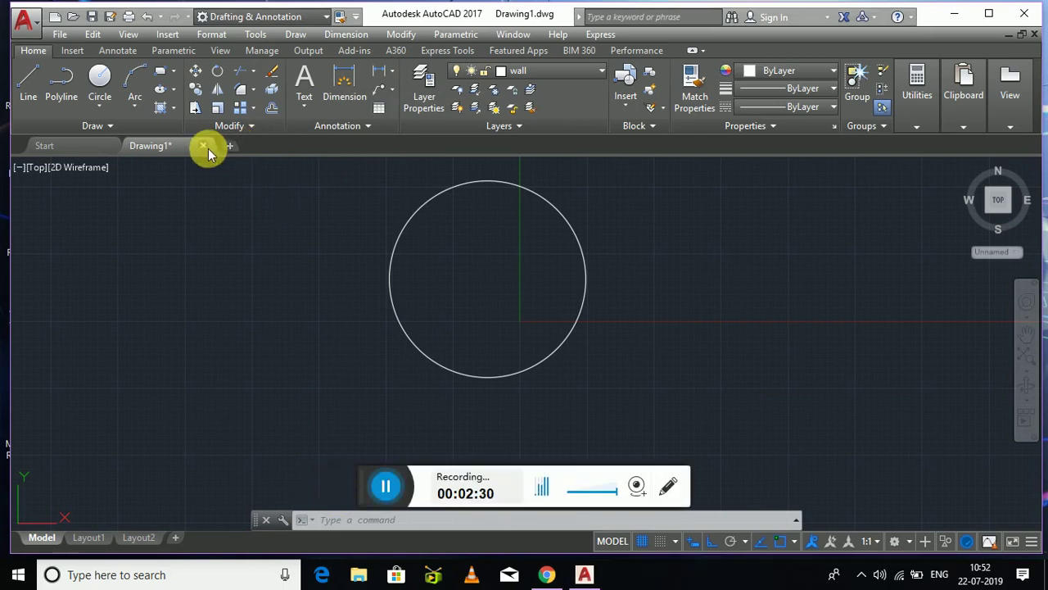
- Add a radius-50 circle and a large circle on the left, and a radius-5 circle right of the middle
left_click(101, 82)
left_click(154, 276)
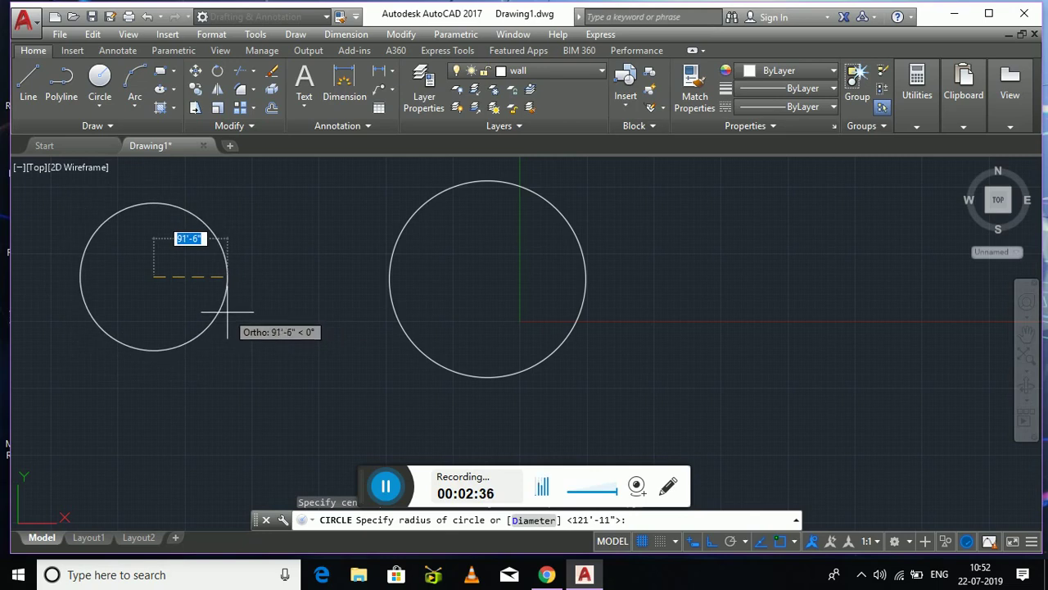
type("50")
key("Return")
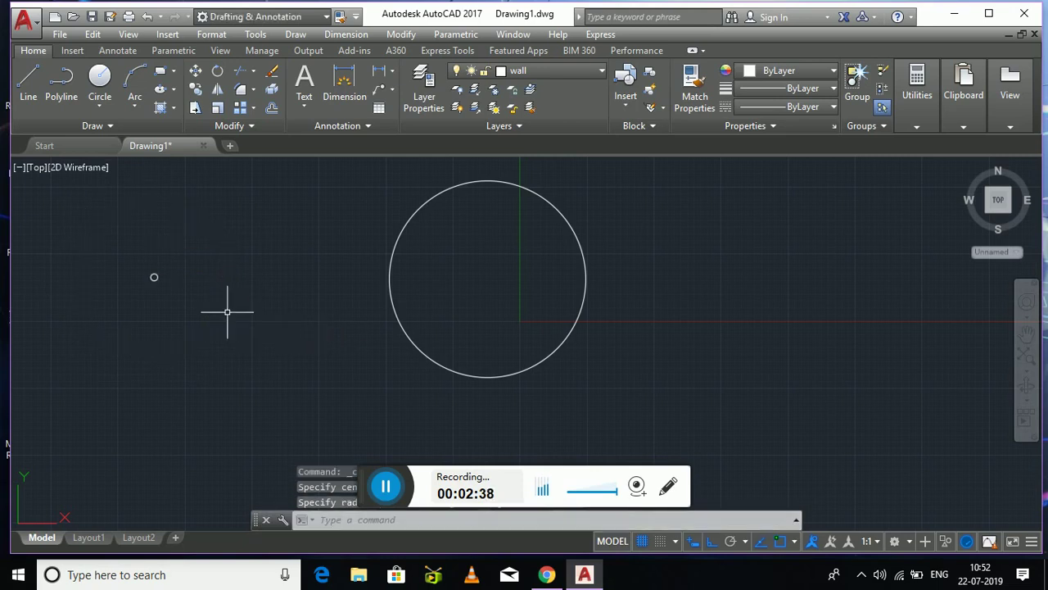
left_click(99, 75)
left_click(248, 293)
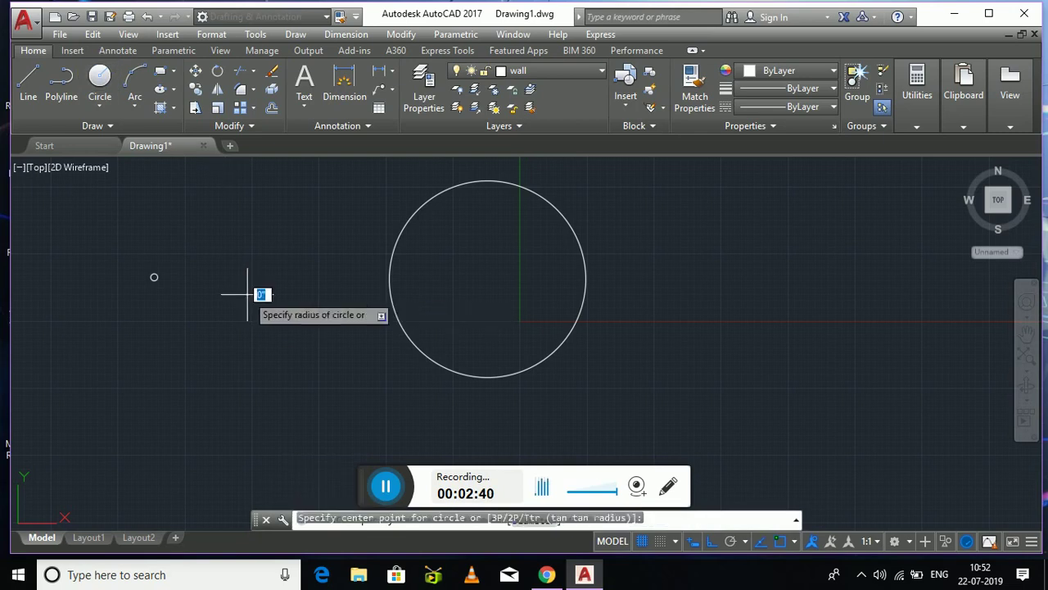
left_click(350, 384)
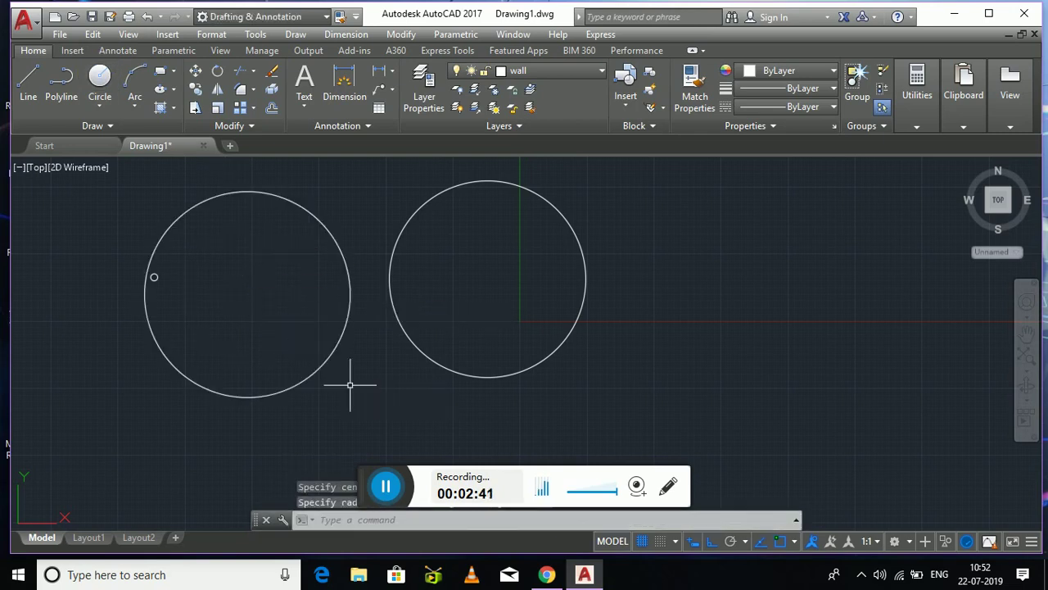
left_click(99, 76)
left_click(715, 298)
type("500")
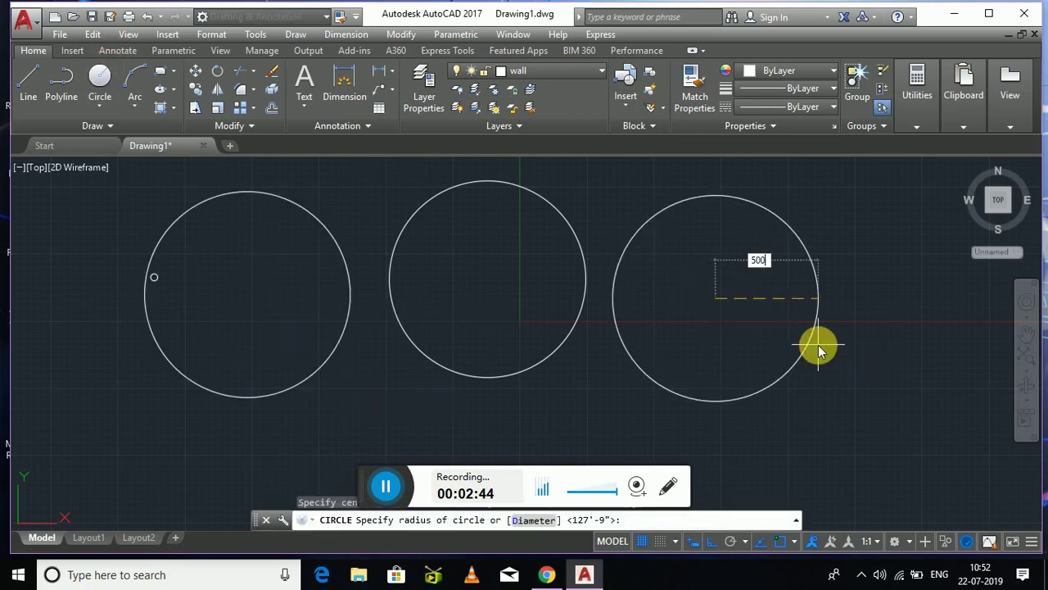
key("Return")
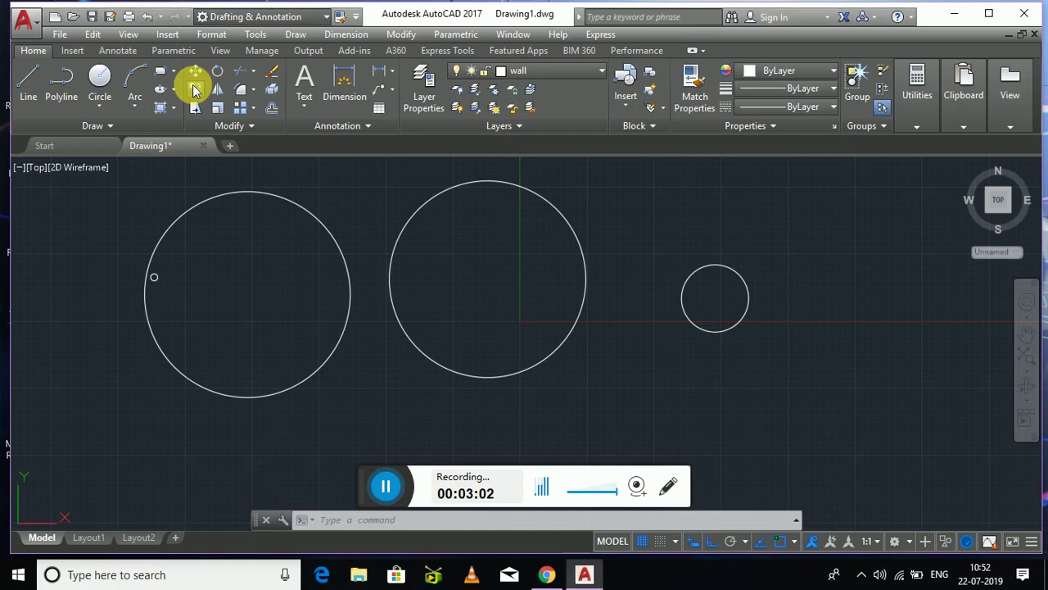
- Copy the small right-hand circle to nine spots around it, some overlapping the large circle
left_click(737, 272)
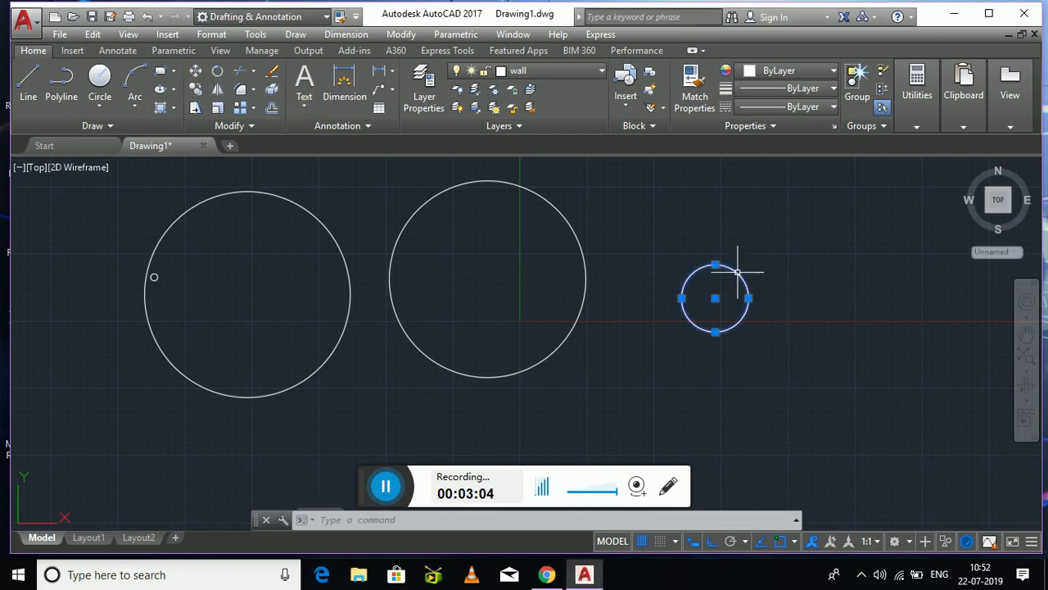
left_click(195, 89)
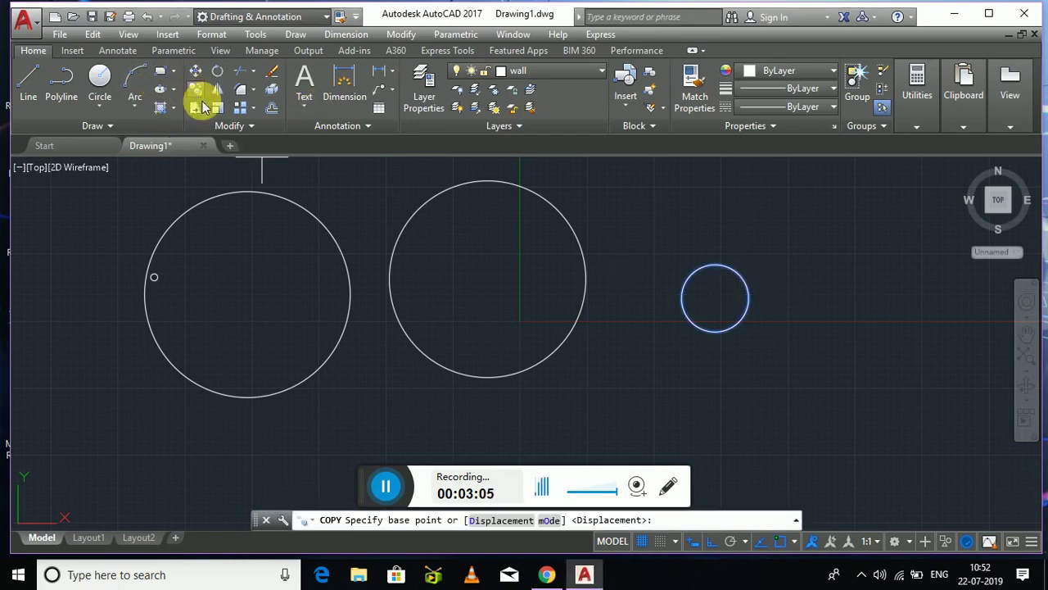
right_click(361, 194)
left_click(740, 328)
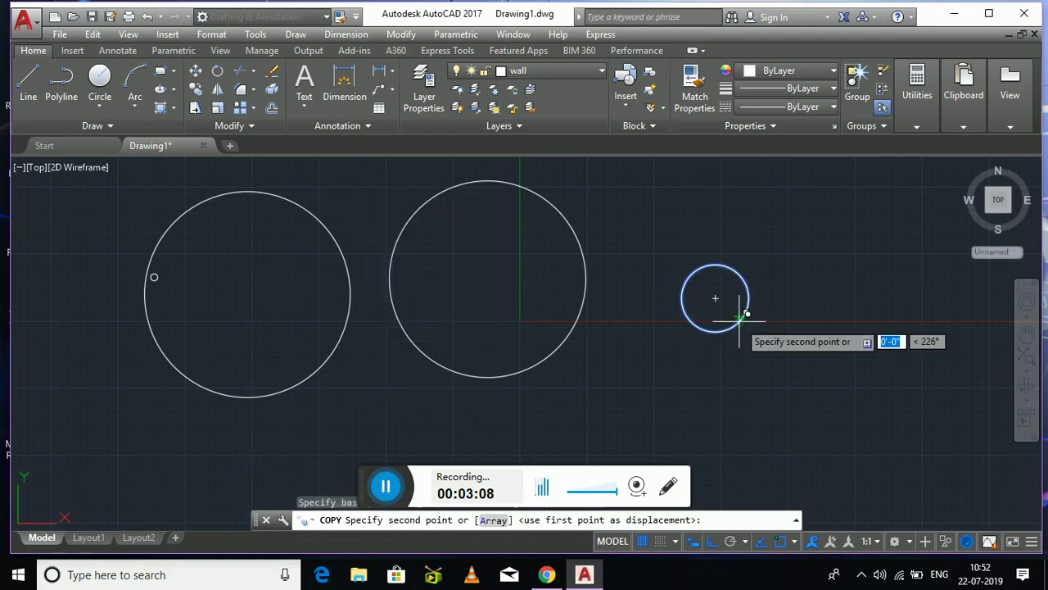
left_click(874, 244)
left_click(740, 225)
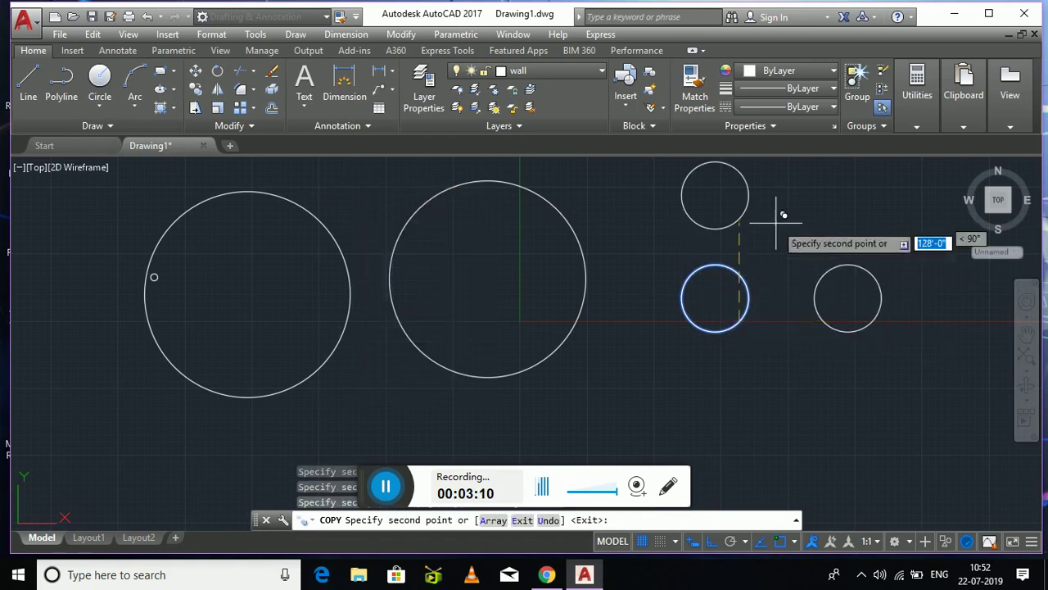
left_click(838, 272)
left_click(832, 328)
left_click(739, 394)
left_click(700, 400)
left_click(600, 360)
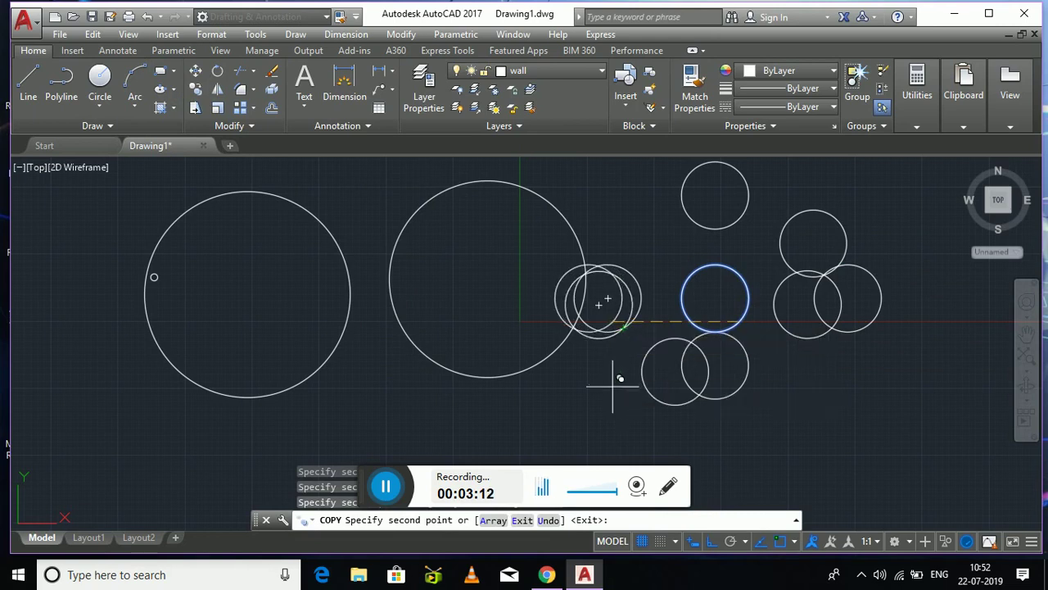
left_click(578, 409)
left_click(501, 380)
right_click(605, 201)
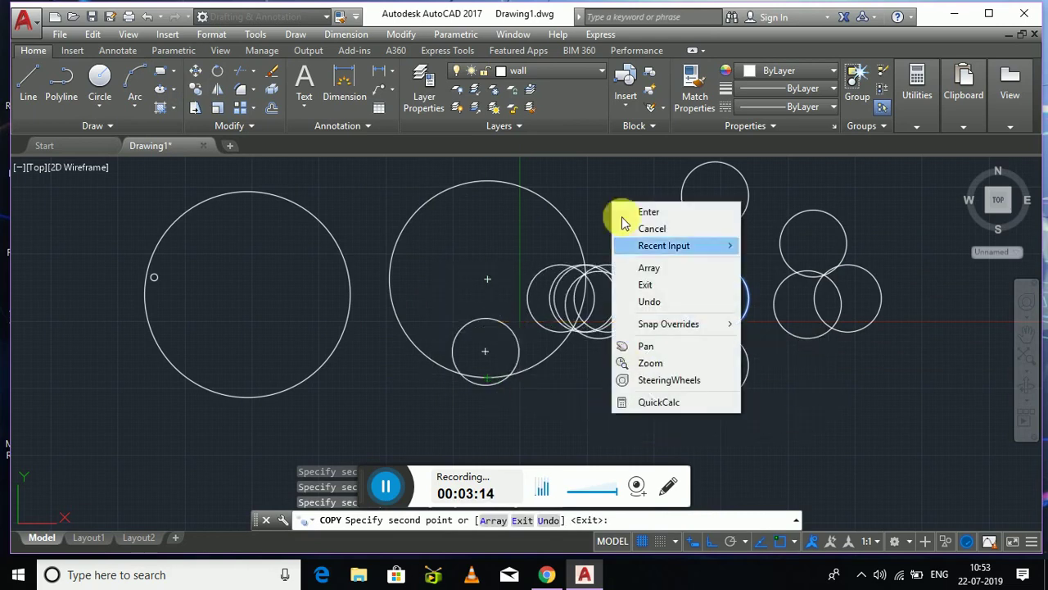
left_click(621, 211)
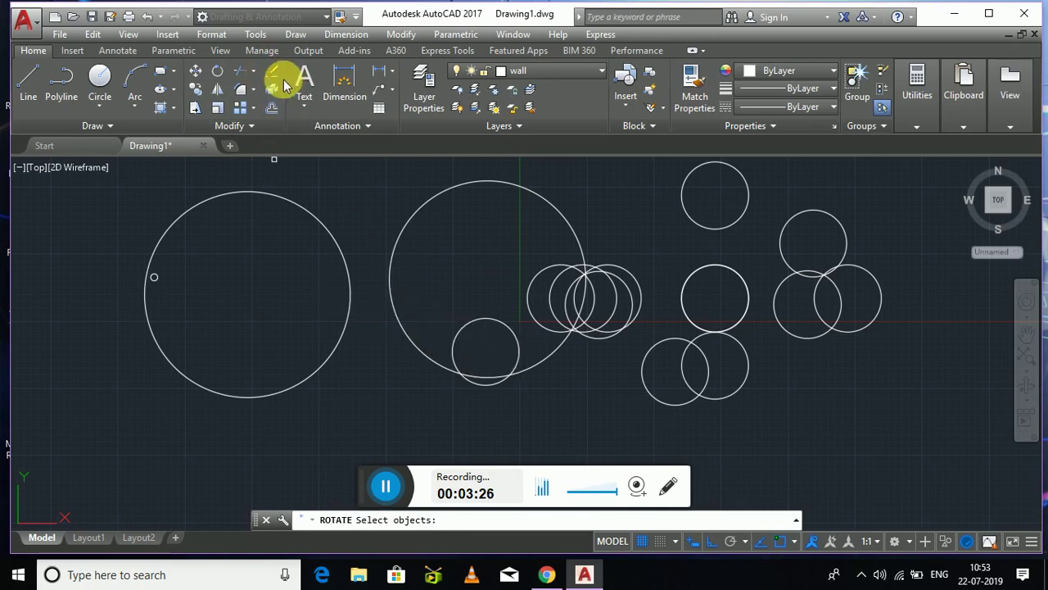
key("Escape")
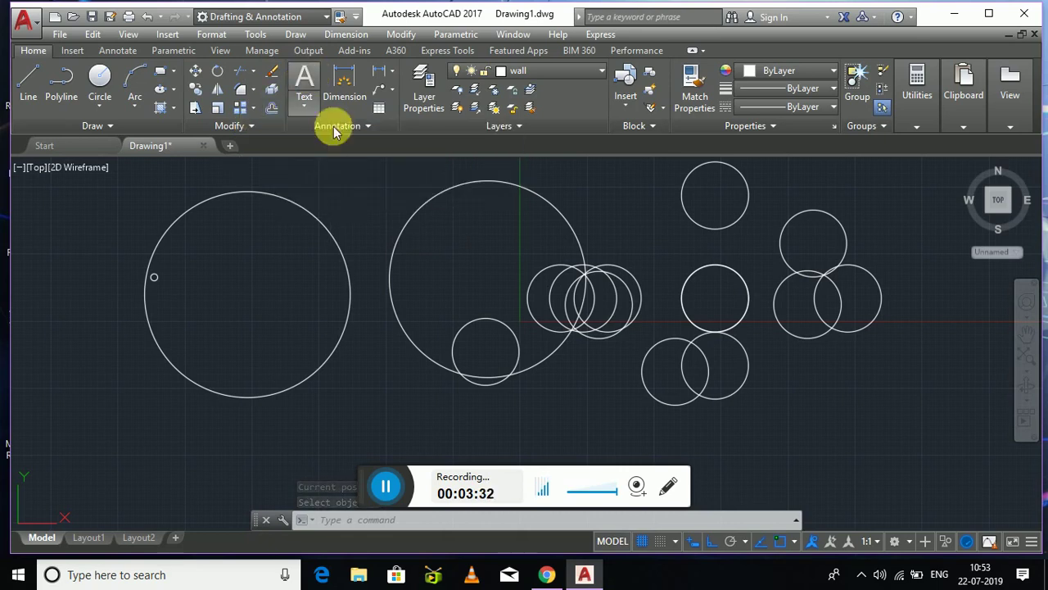
- Create a multiline text box near the left circle containing 'efefefwefewf'
left_click(231, 261)
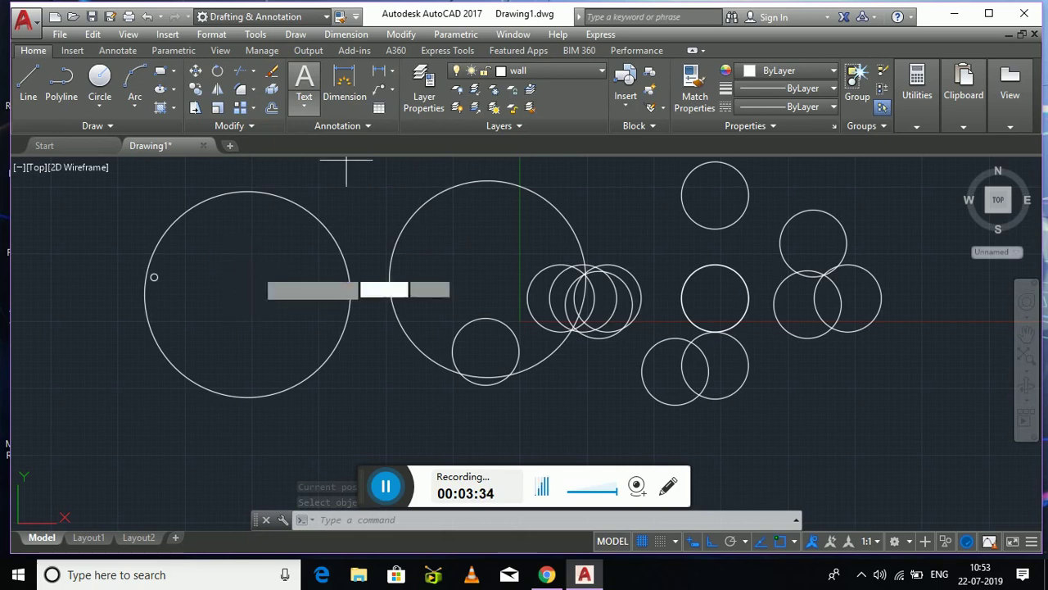
left_click(304, 366)
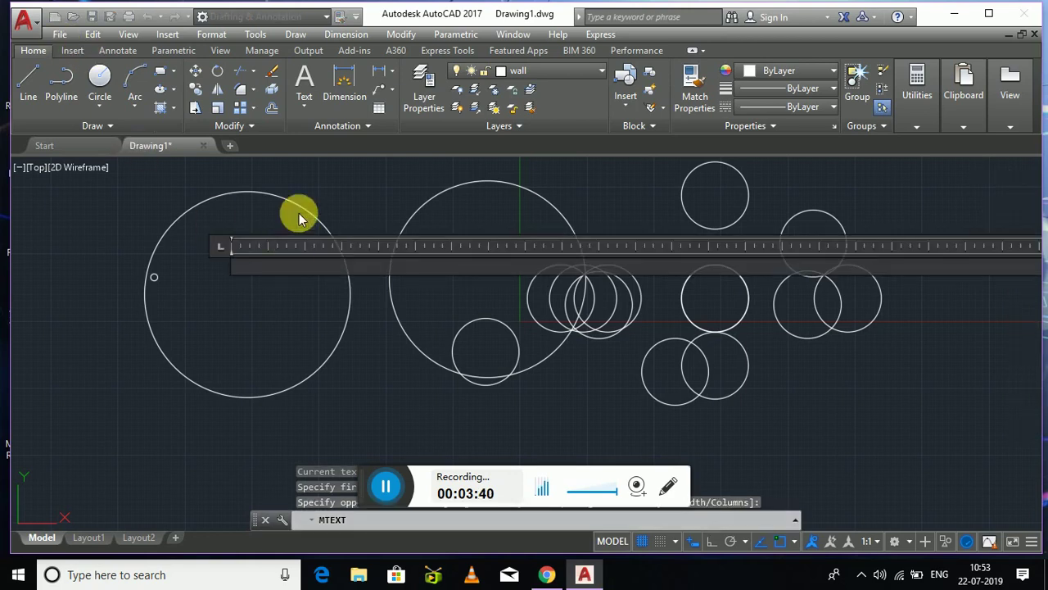
key("Escape")
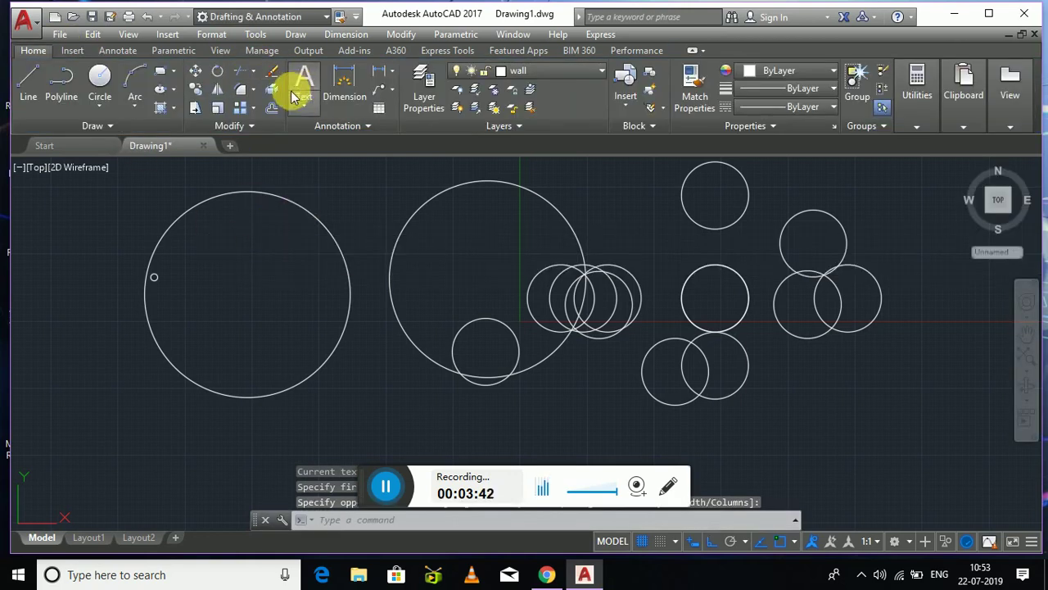
left_click(302, 86)
left_click(262, 297)
left_click(284, 331)
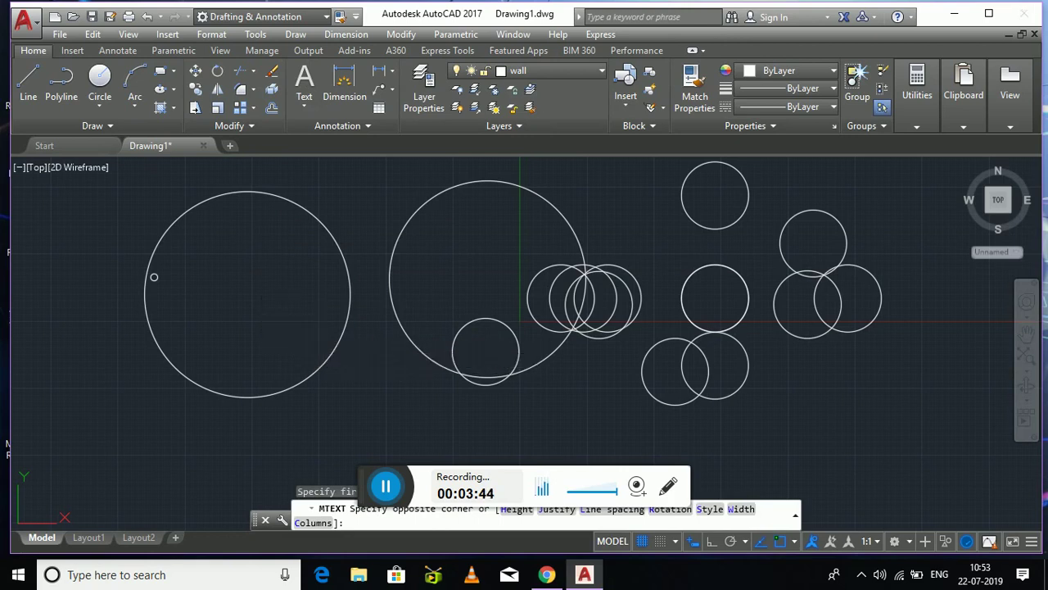
left_click(314, 341)
type("efefefwefew")
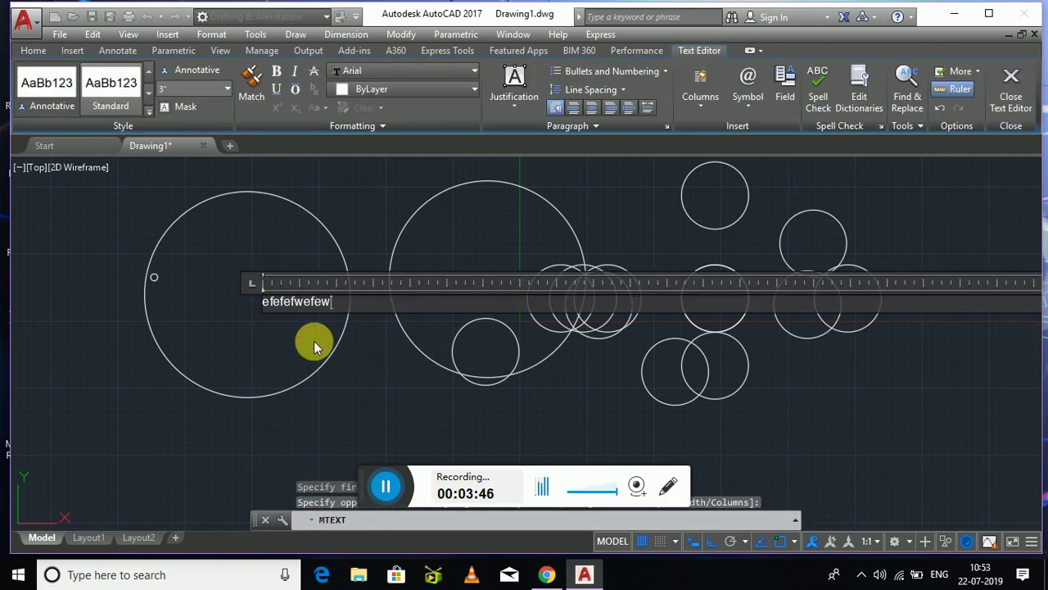
type("f")
- Set the text to Bahnschrift Light Condensed in dark green 19,103,52
left_click_drag(371, 301, 147, 288)
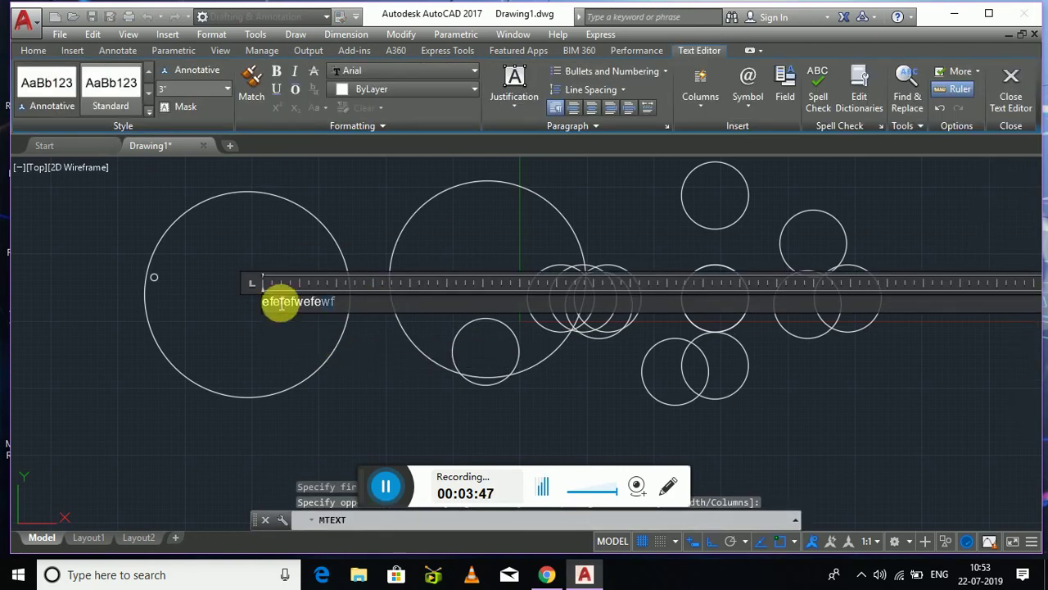
left_click(393, 72)
left_click(395, 227)
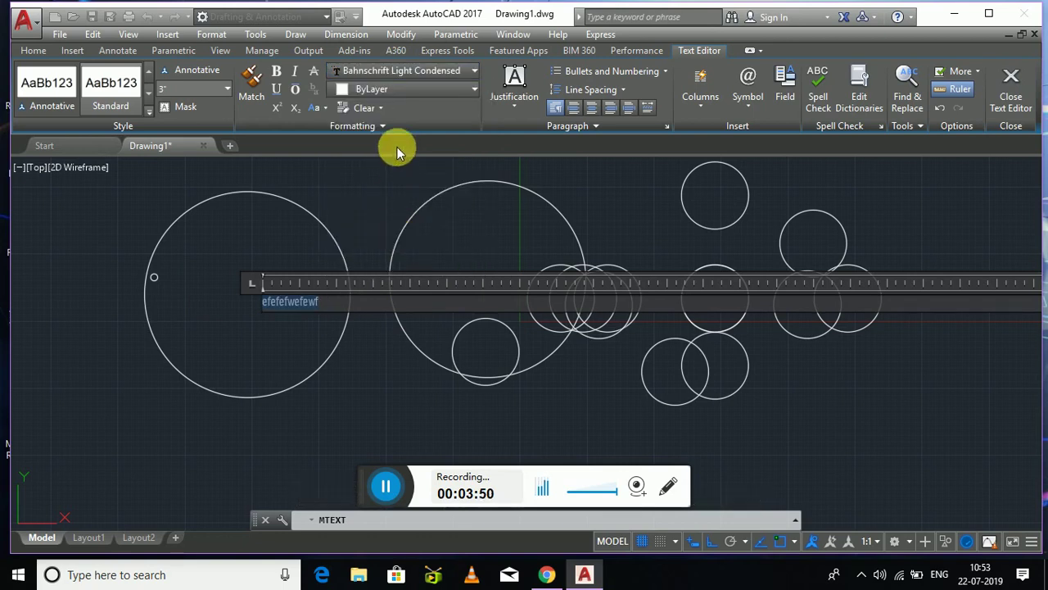
left_click(362, 91)
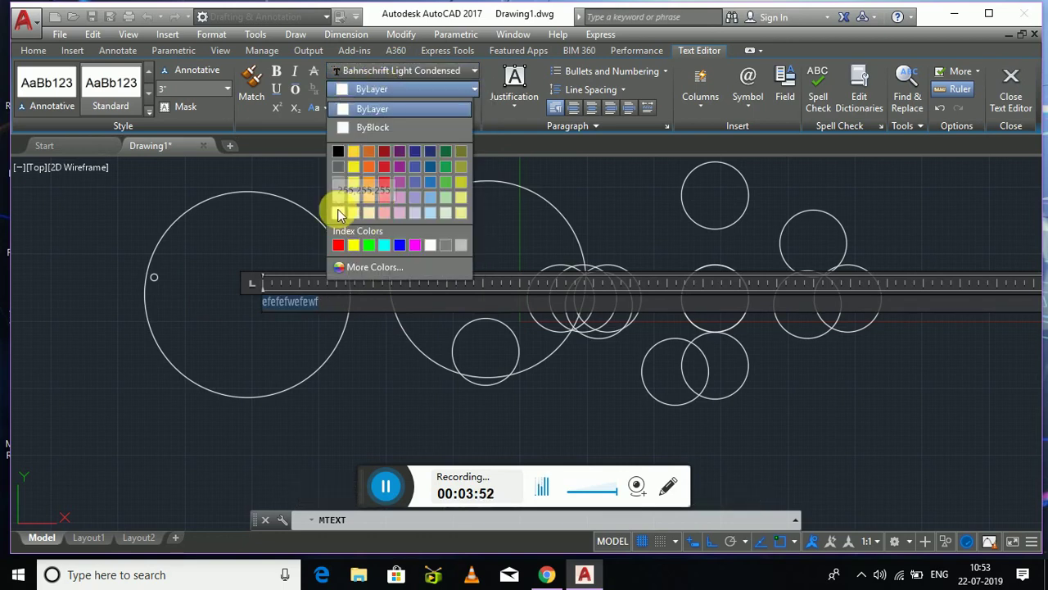
left_click(446, 151)
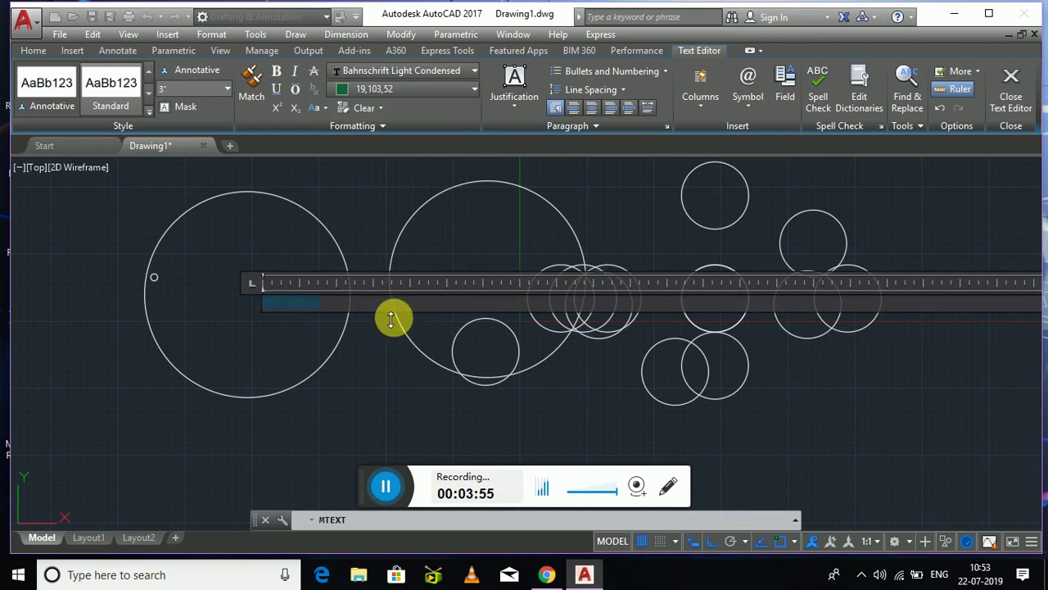
left_click(416, 363)
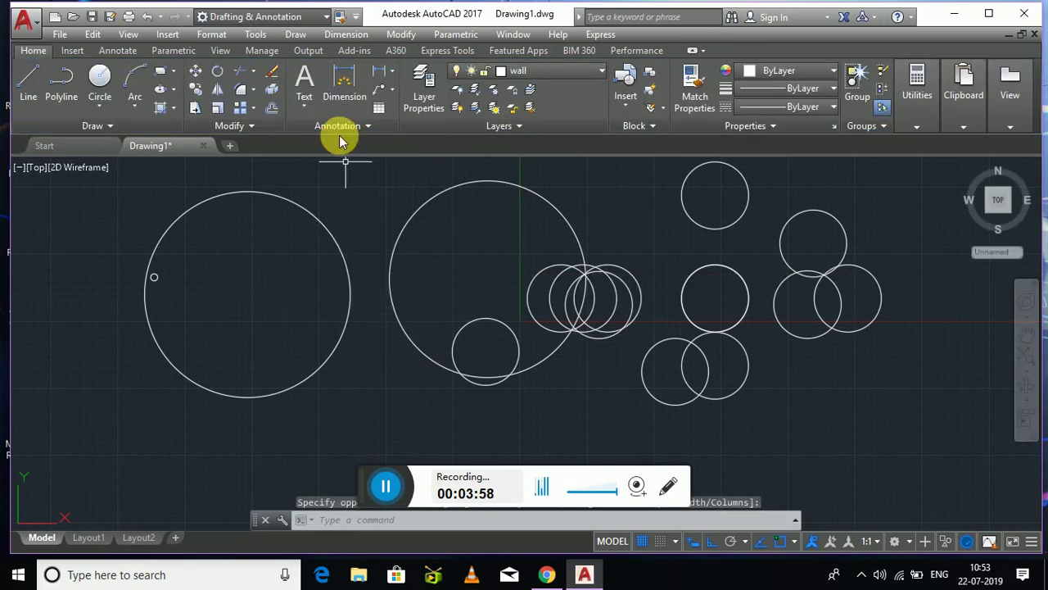
- Add a diameter dimension to the large left circle, placed outside it
left_click(348, 78)
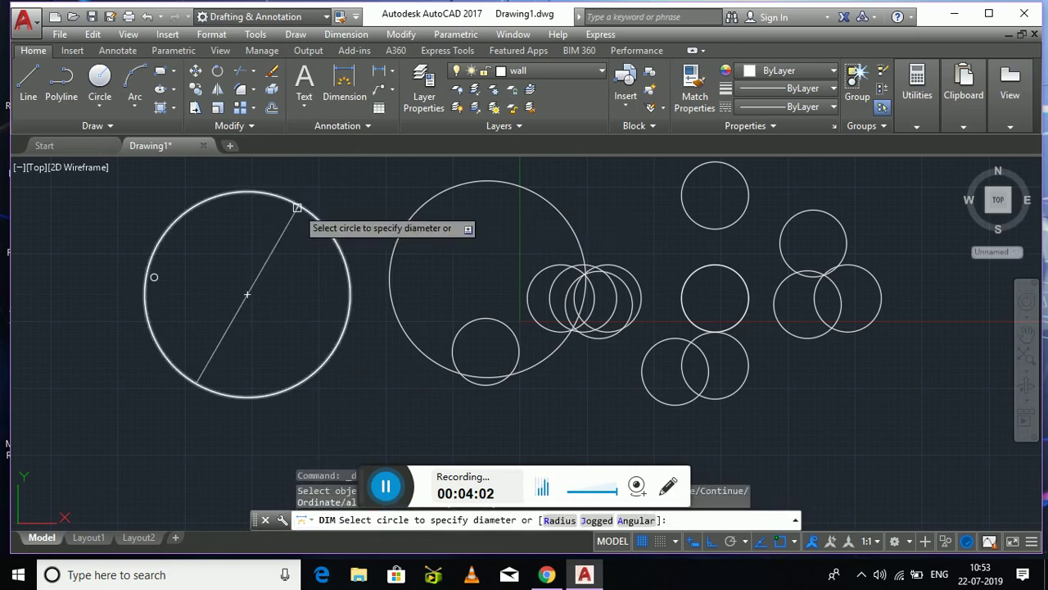
left_click(297, 208)
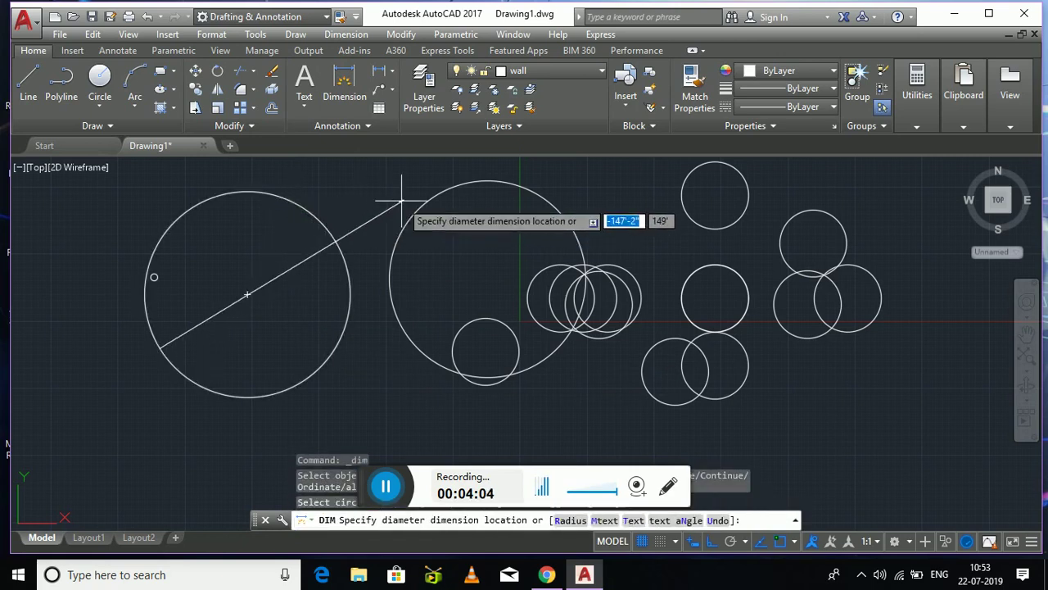
left_click(402, 201)
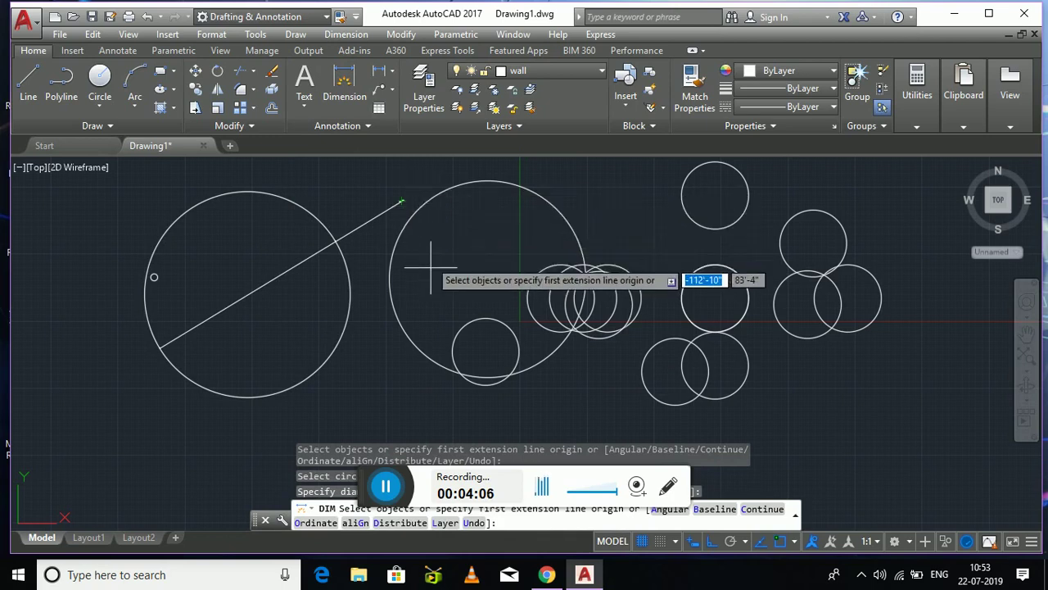
key("Escape")
- Add a 103' linear dimension inside the left circle, starting from the small circle mark
key("Return")
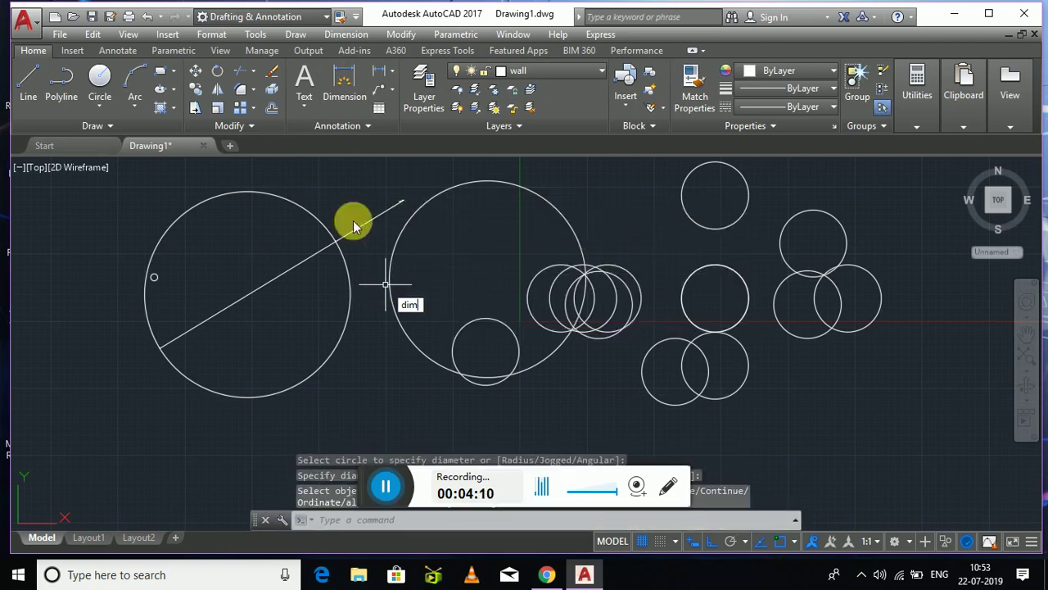
key("Return")
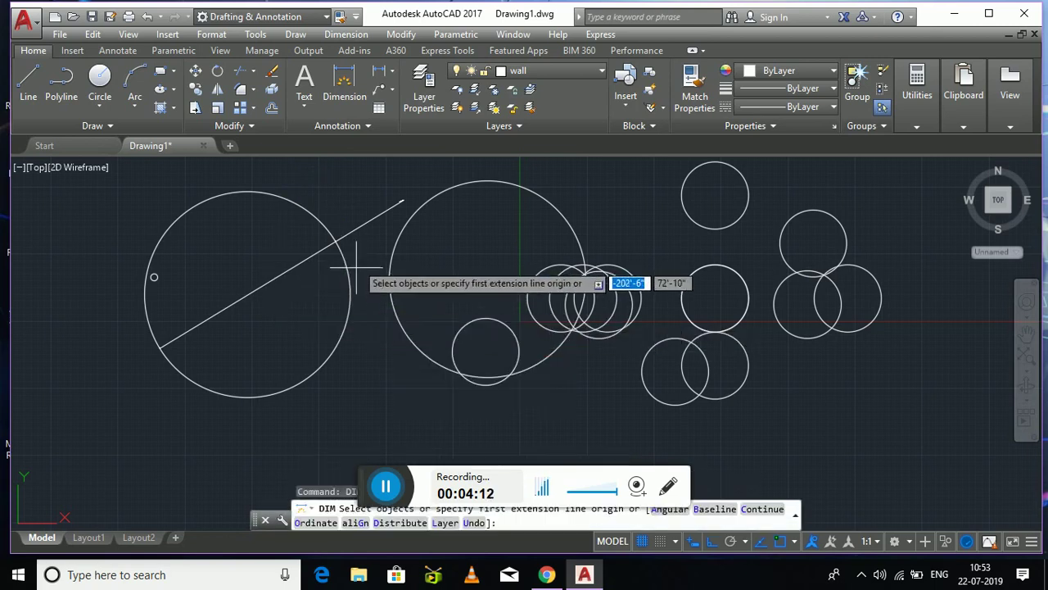
left_click(154, 277)
left_click(237, 278)
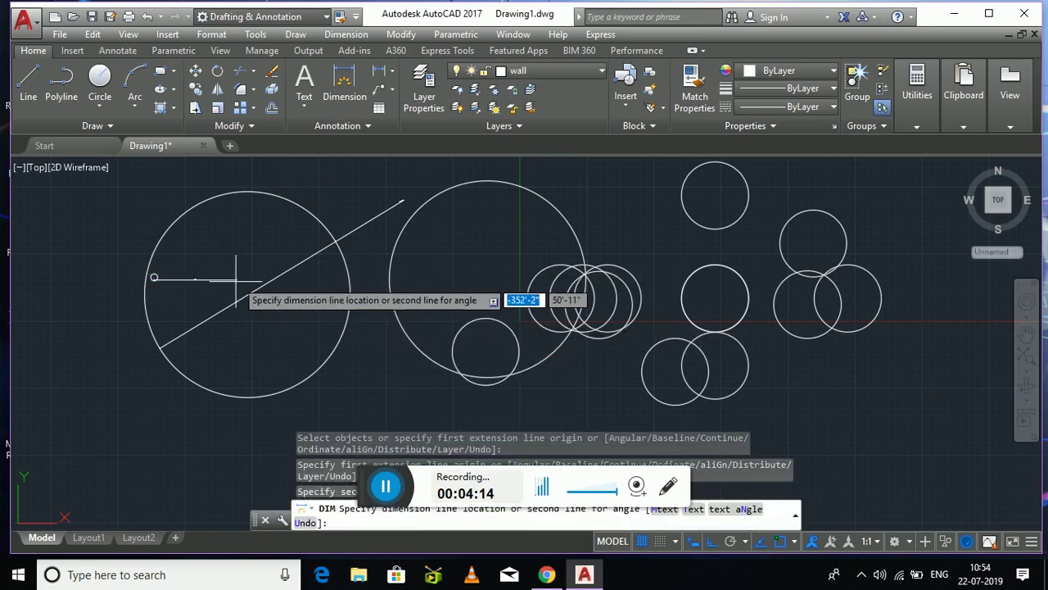
left_click(215, 282)
scroll(203, 288, "up", 6)
scroll(204, 288, "up", 2)
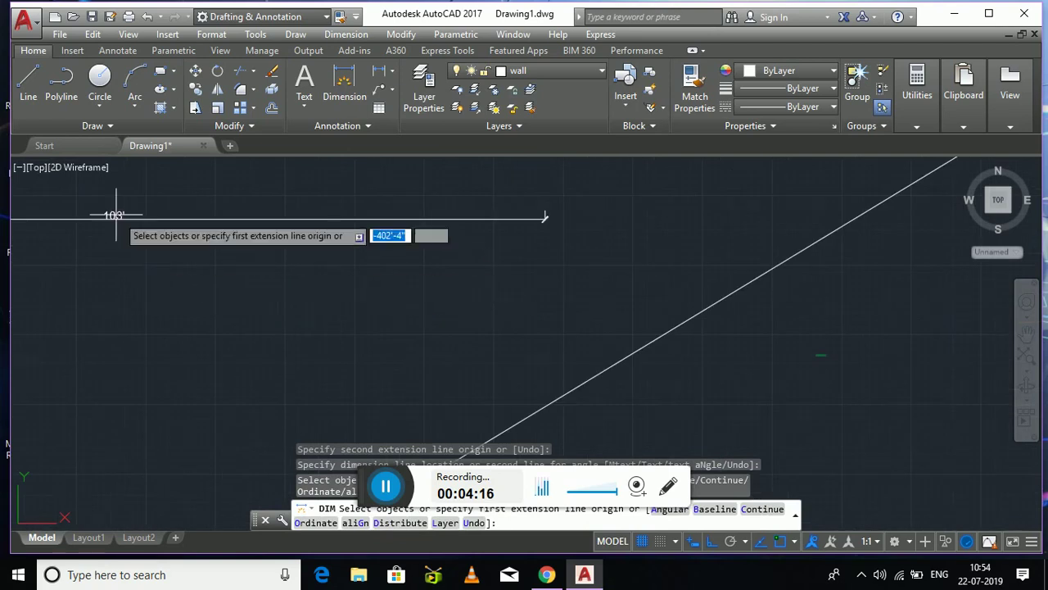
scroll(90, 213, "up", 5)
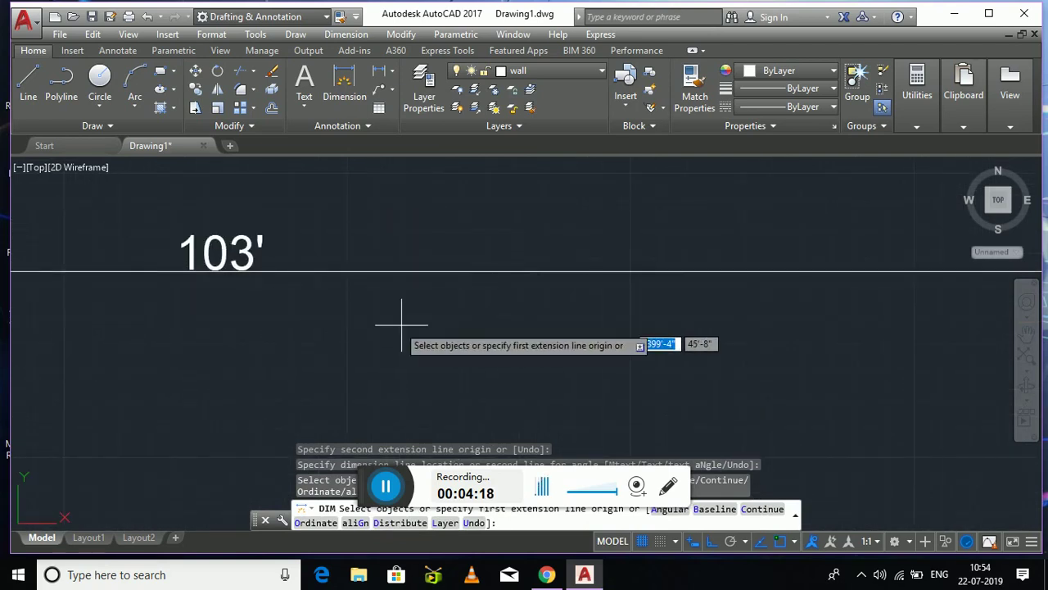
scroll(406, 319, "down", 3)
scroll(400, 323, "up", 3)
scroll(381, 321, "up", 1)
scroll(328, 311, "up", 4)
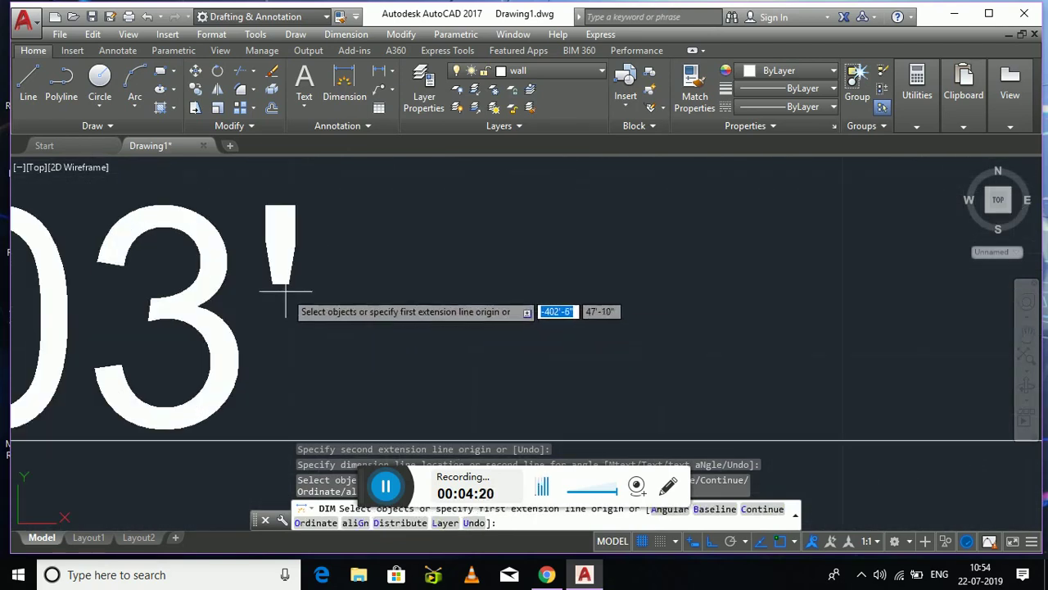
scroll(402, 293, "down", 3)
scroll(327, 307, "down", 6)
scroll(492, 305, "down", 3)
scroll(583, 303, "down", 3)
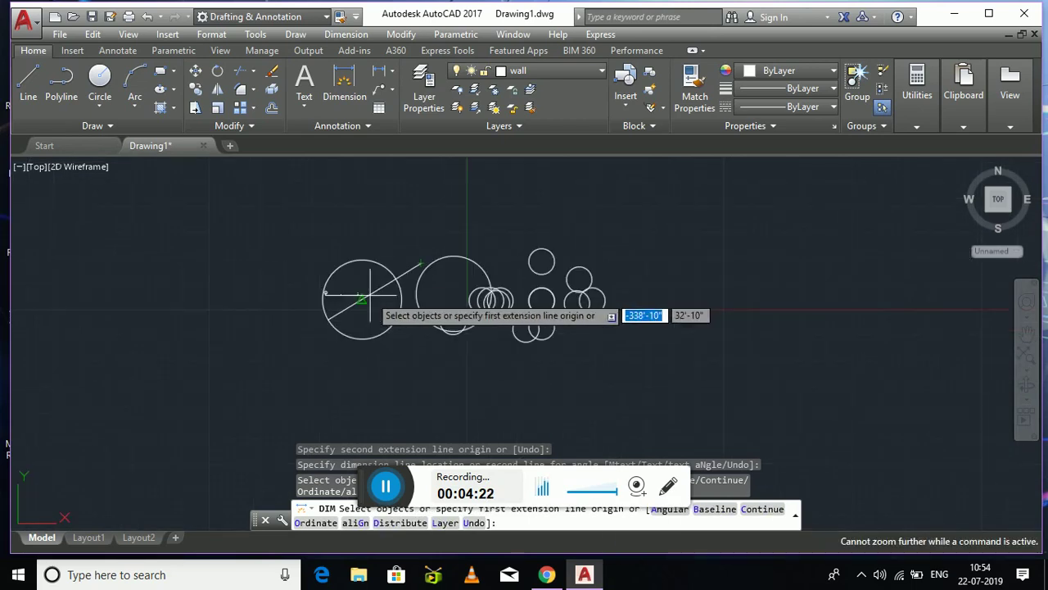
- Delete every circle and dimension, then close the Layer Properties Manager
key("Escape")
left_click(608, 389)
left_click_drag(456, 413, 735, 276)
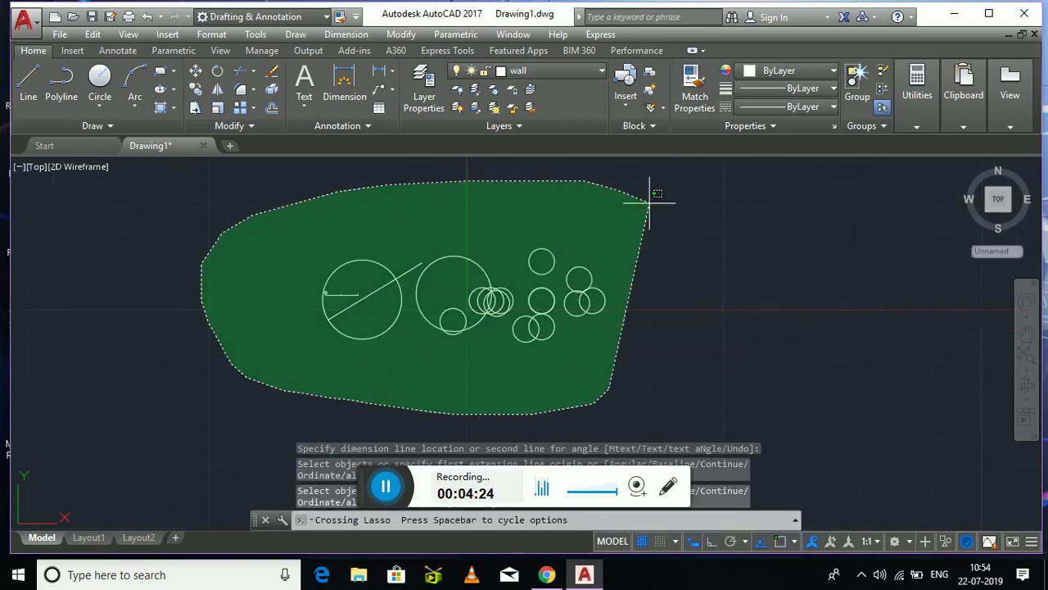
key("Delete")
scroll(447, 317, "up", 3)
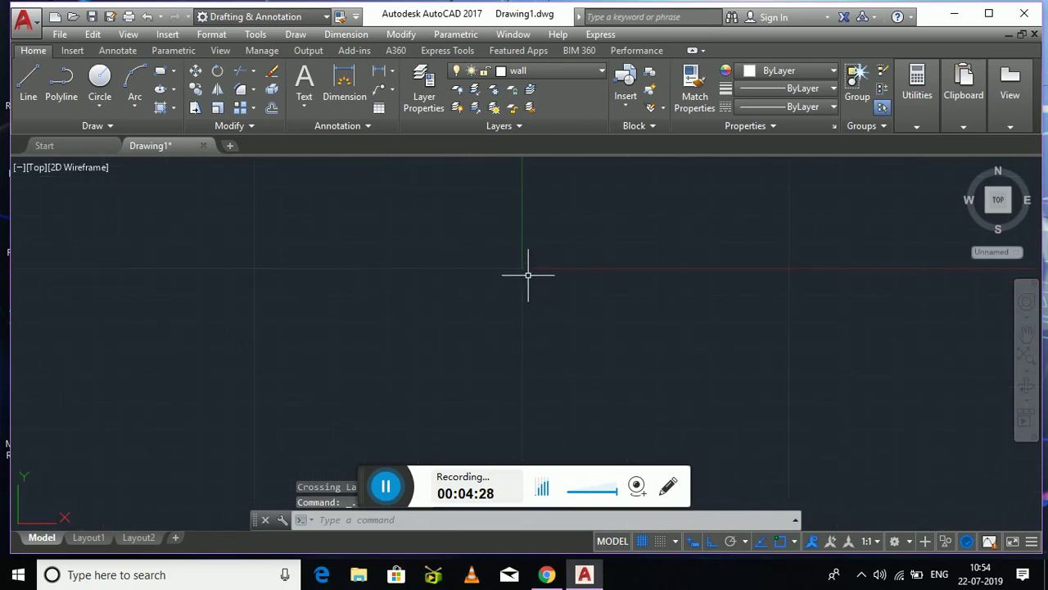
scroll(530, 267, "up", 2)
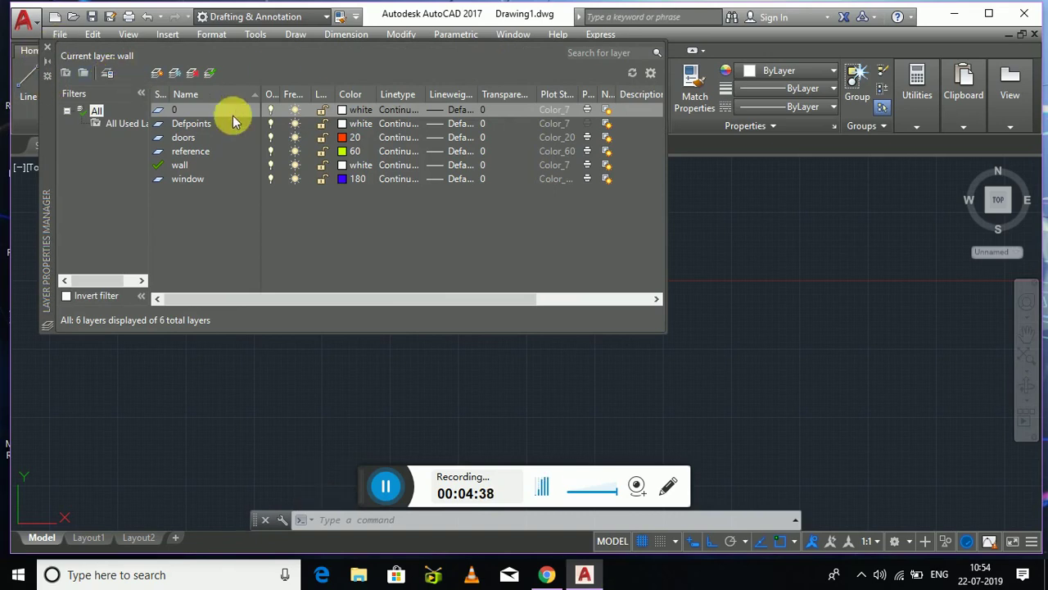
left_click(48, 49)
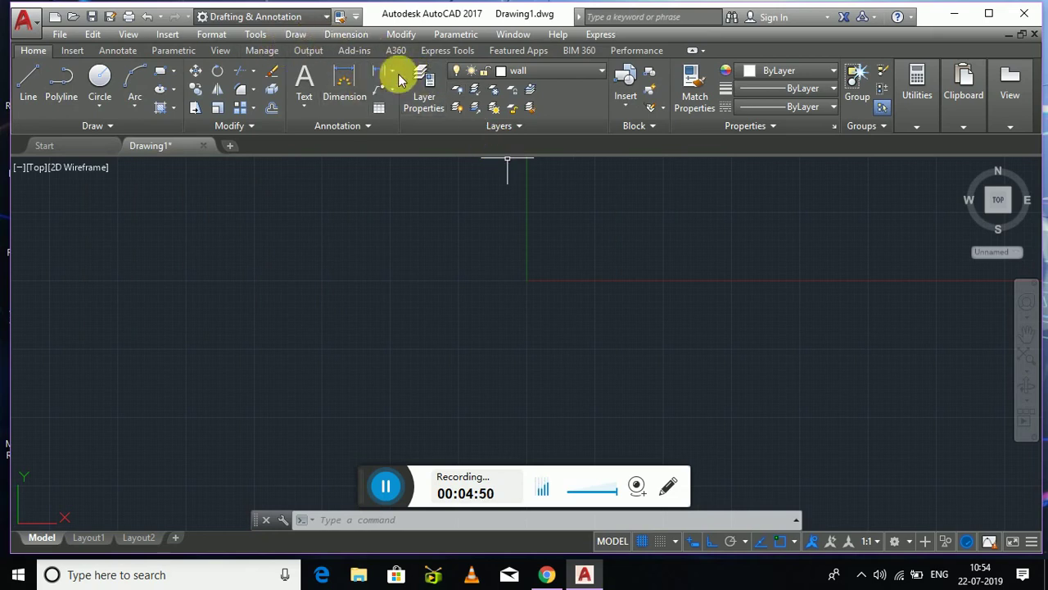
- Switch the object colour to ByBlock, then back to ByLayer
left_click(812, 70)
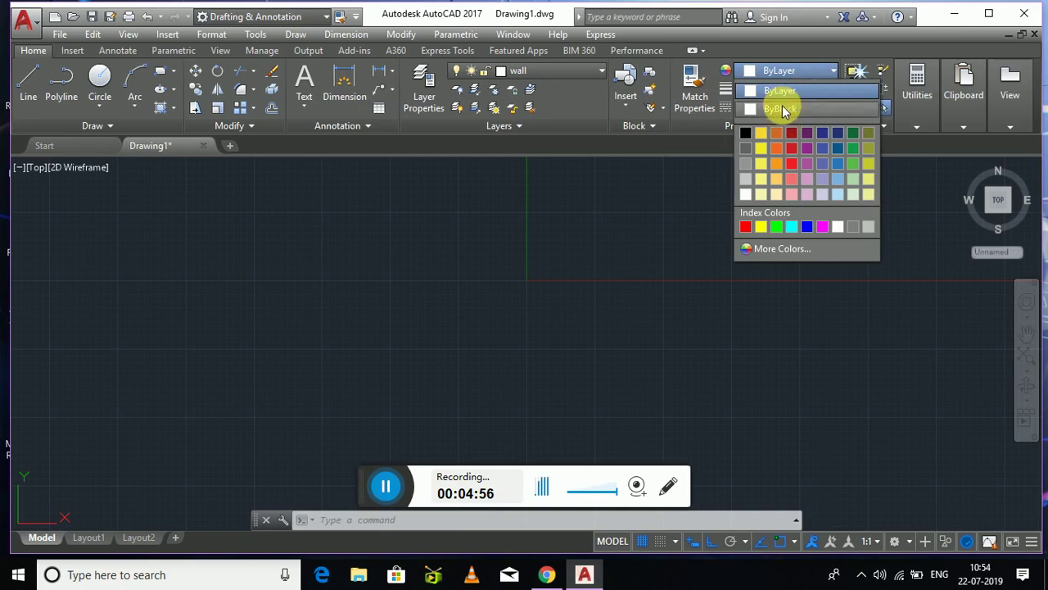
left_click(784, 111)
left_click(795, 72)
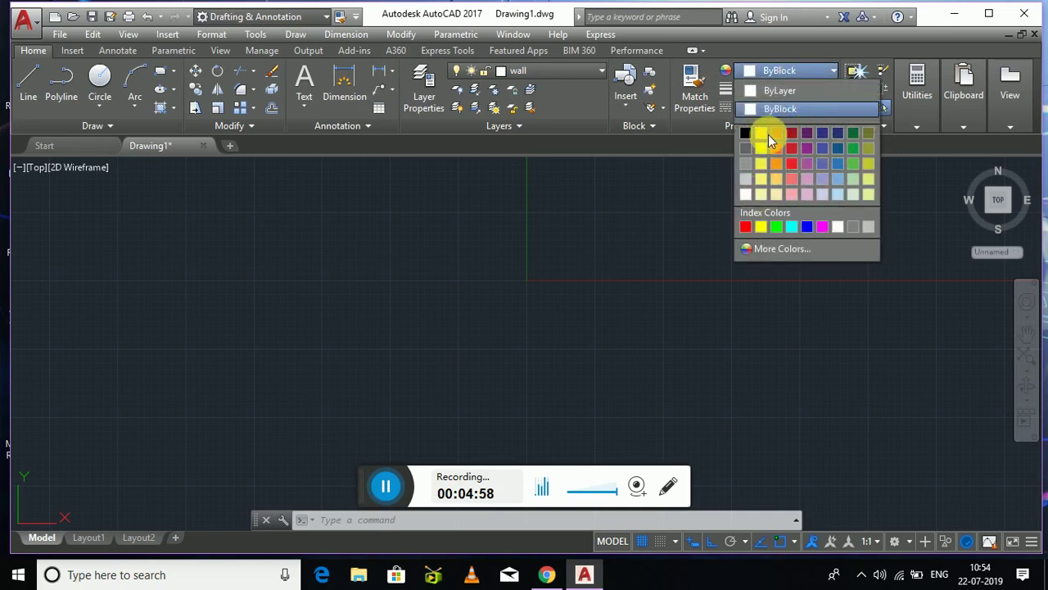
left_click(762, 90)
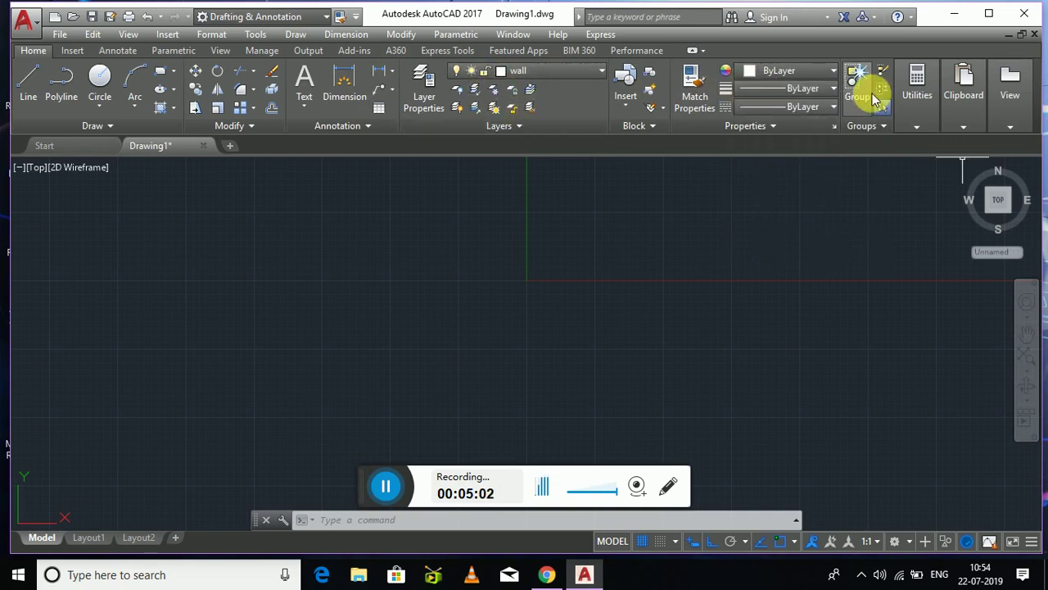
- Draw a stepped outline of connected lines ending in a slanted edge, then select it
left_click(28, 82)
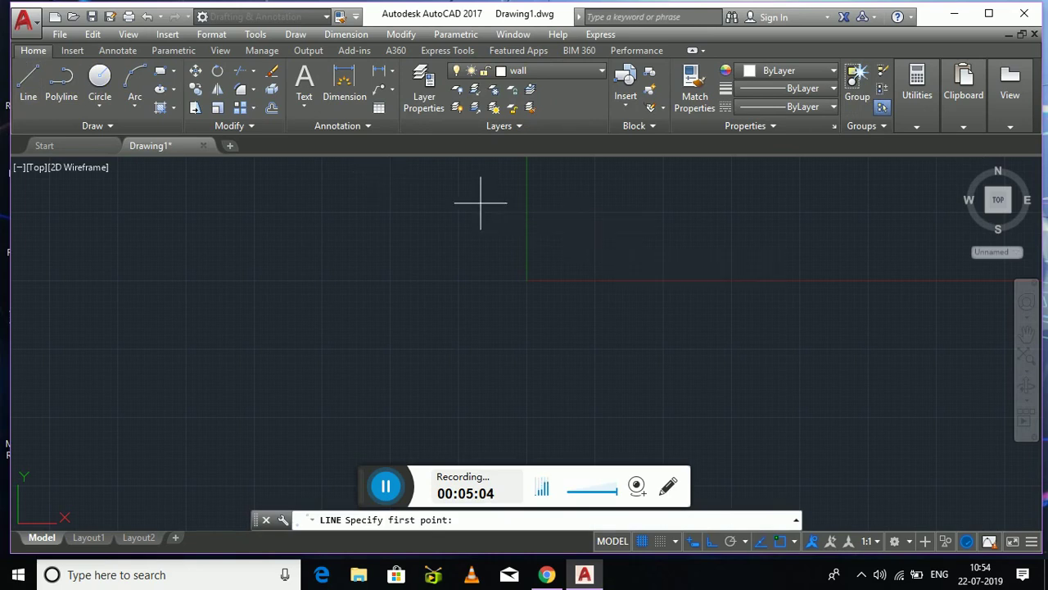
left_click(481, 203)
left_click(801, 202)
left_click(801, 306)
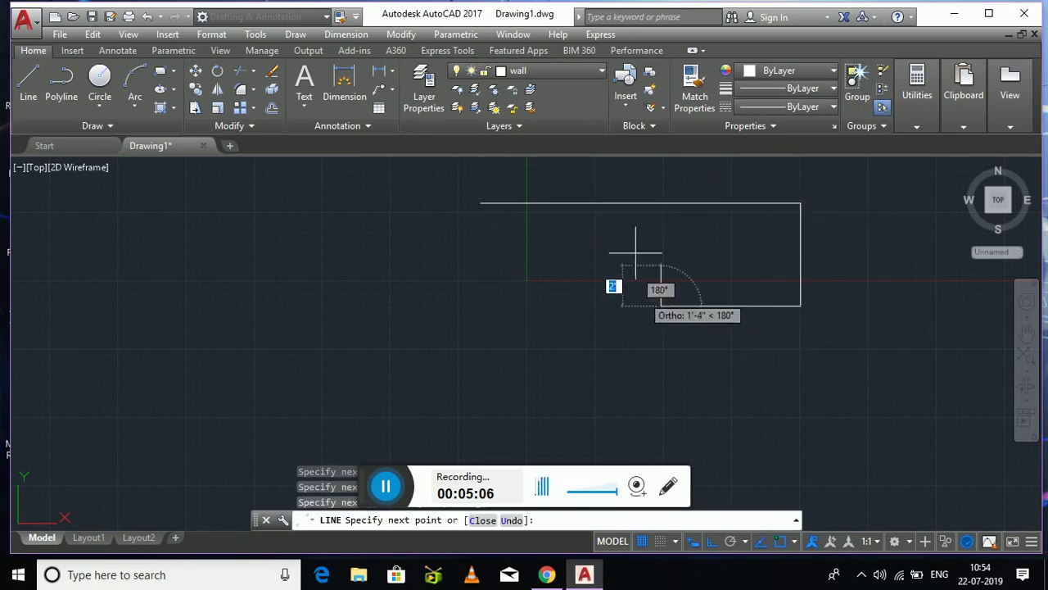
left_click(662, 305)
left_click(662, 245)
left_click(594, 244)
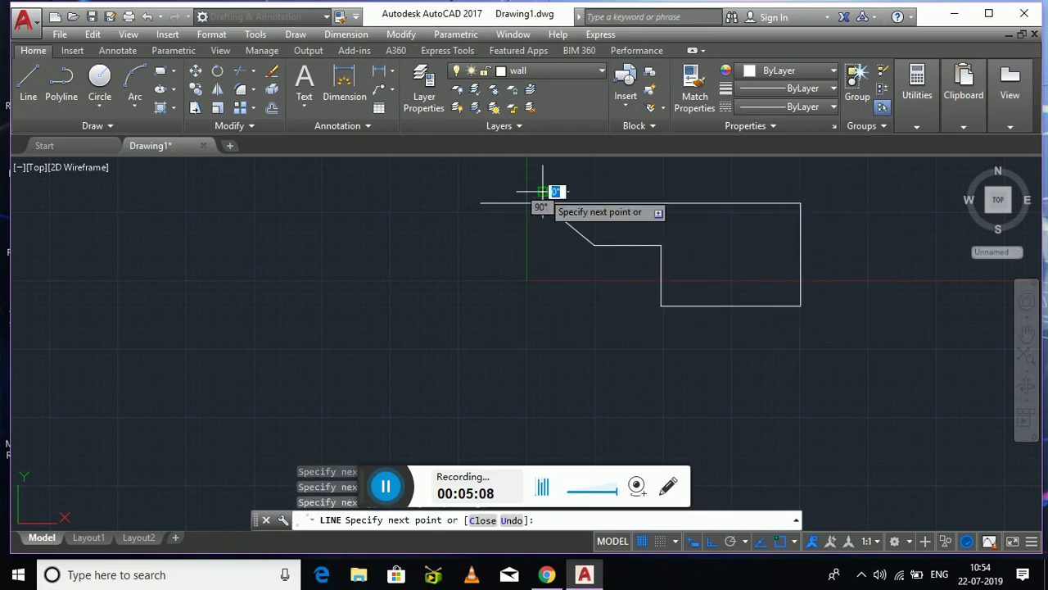
left_click(542, 192)
key("Return")
left_click_drag(755, 353, 920, 357)
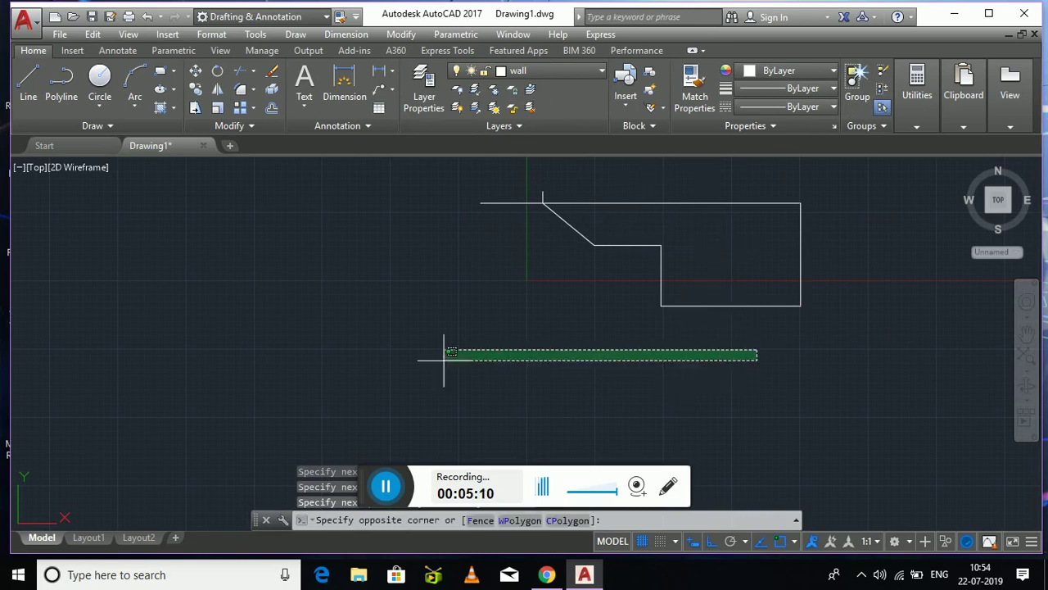
- Group the selected outline lines and check that they select as one group
left_click(856, 77)
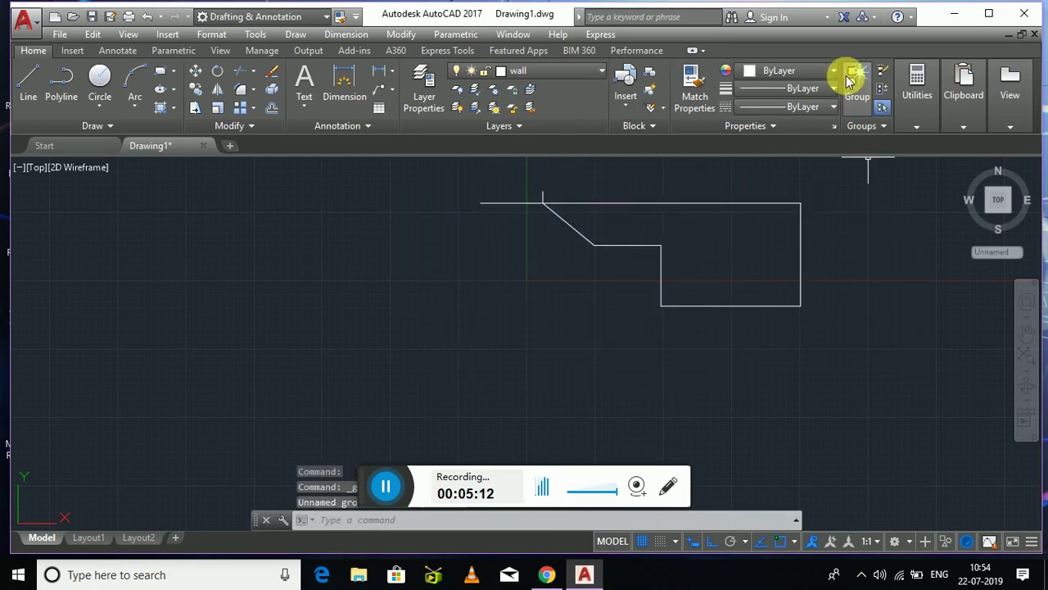
left_click(800, 226)
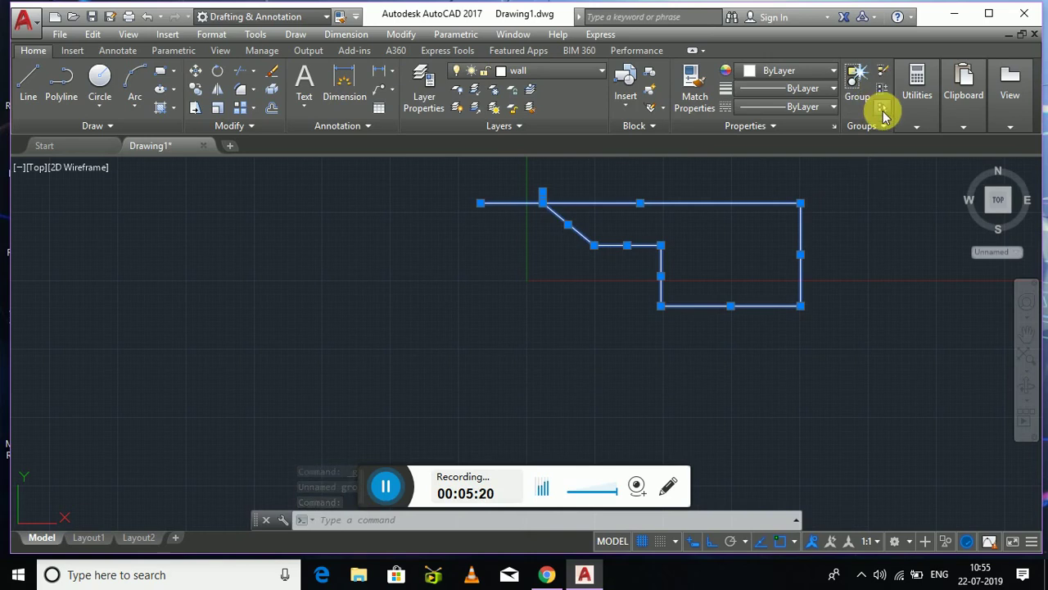
key("Escape")
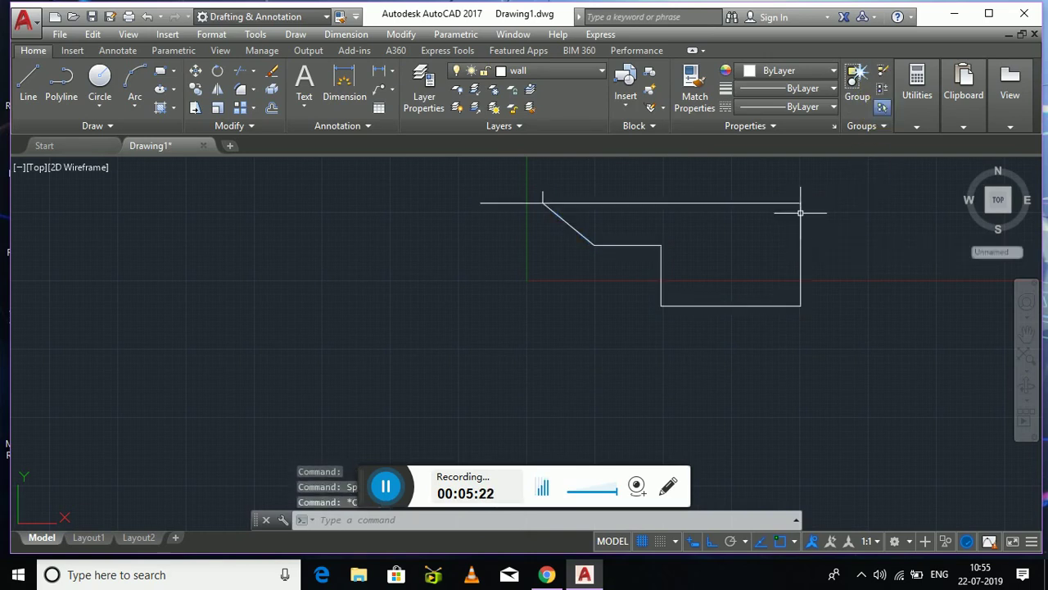
left_click(800, 212)
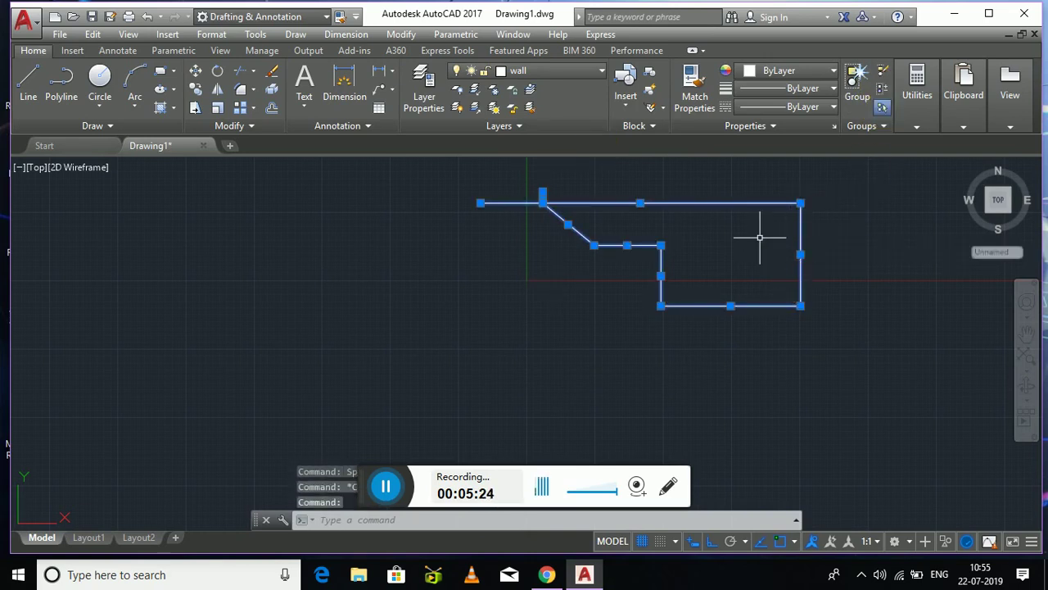
key("Escape")
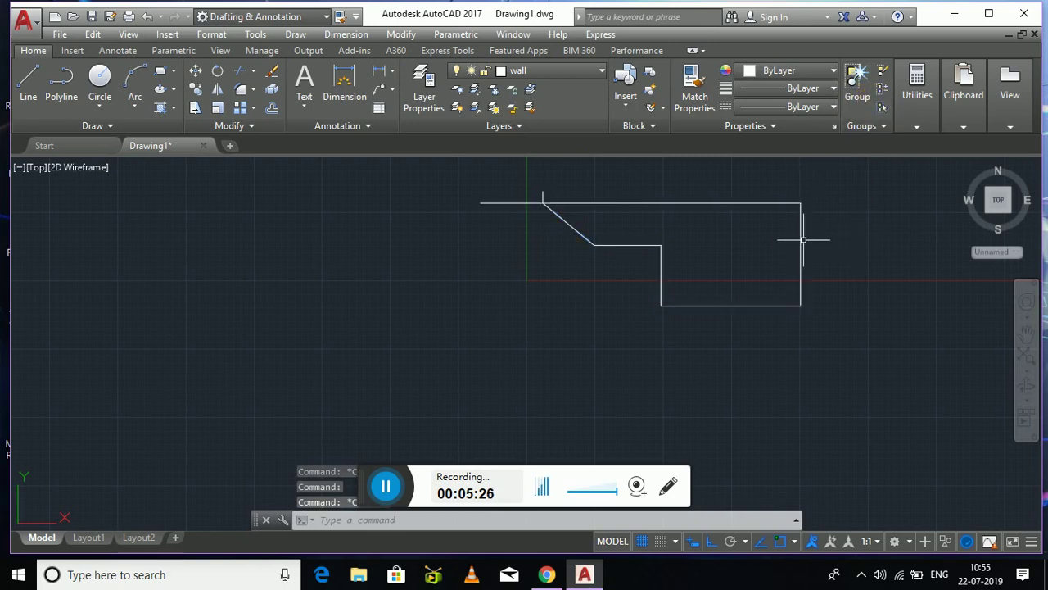
- Select the whole grouped outline and delete it
left_click(744, 203)
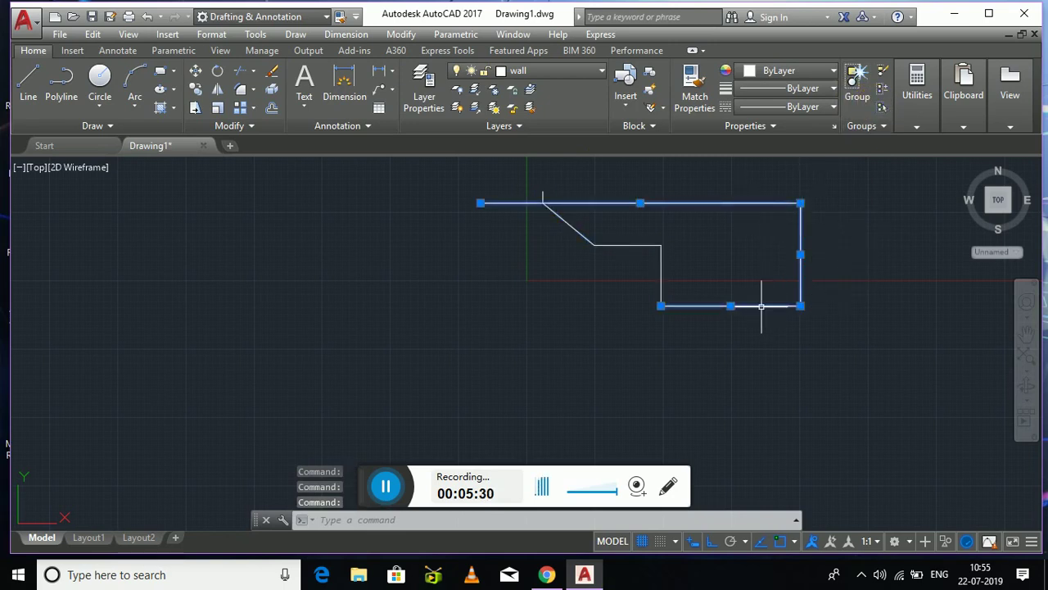
key("Escape")
left_click_drag(786, 348, 852, 212)
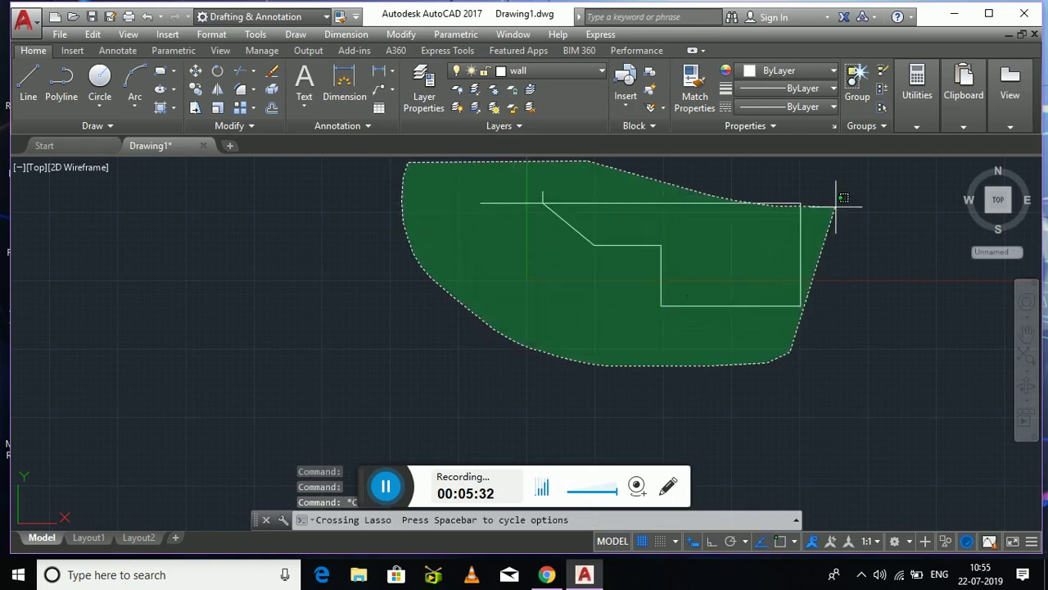
key("Delete")
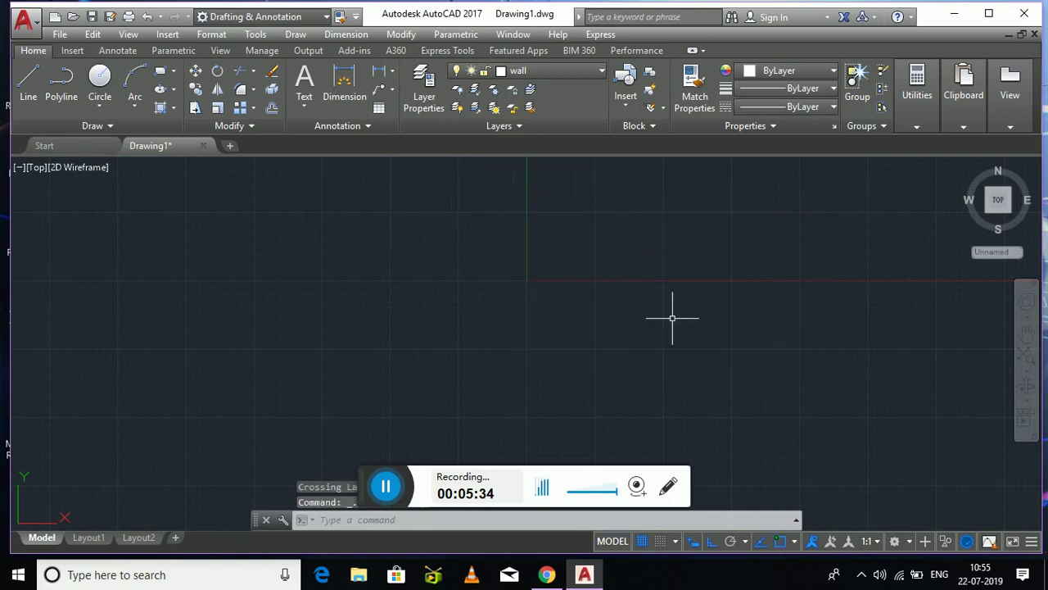